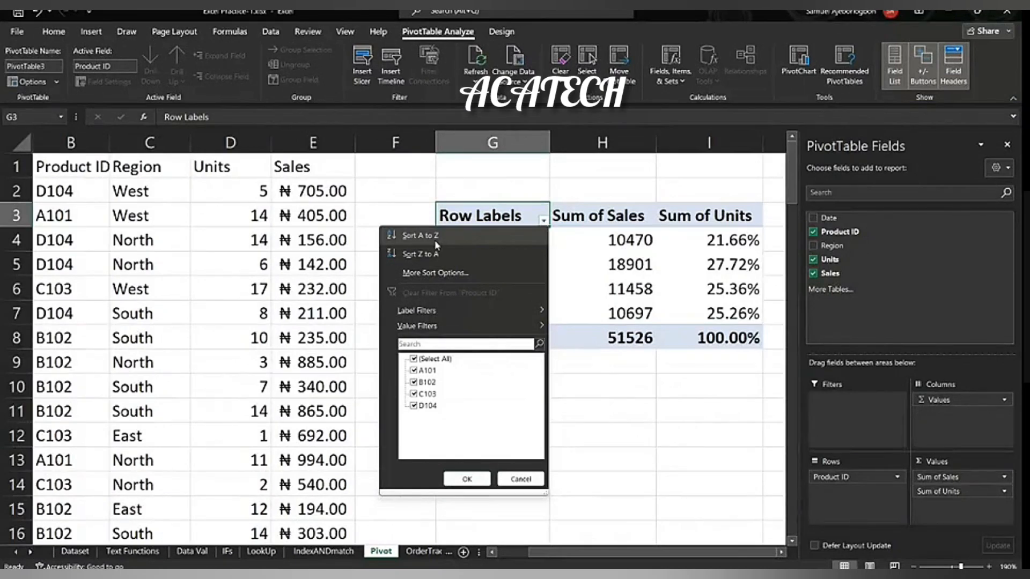
Sort the pivot table's row labels A to Z, and re-sort them Z to A.
click(435, 240)
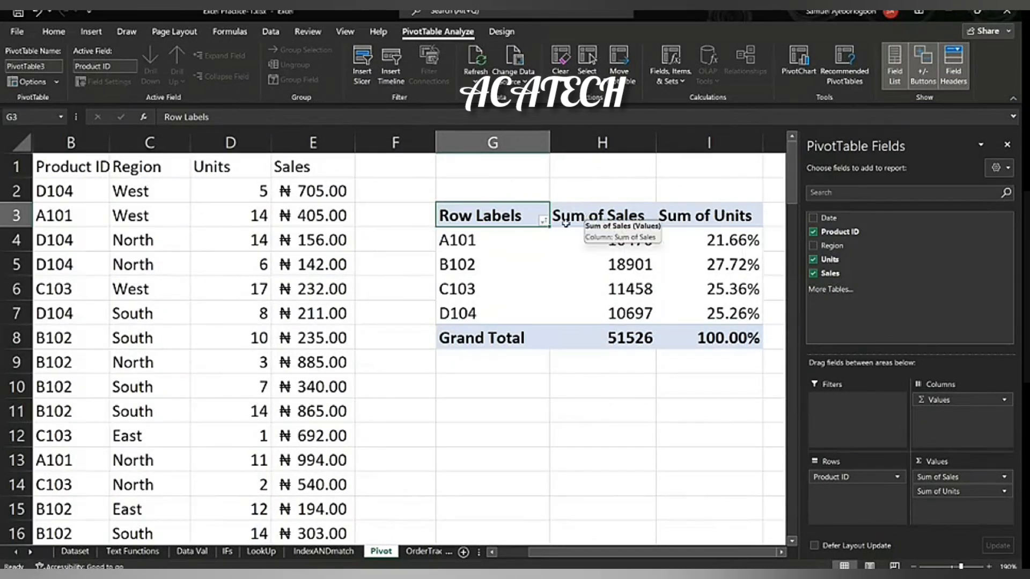
click(544, 220)
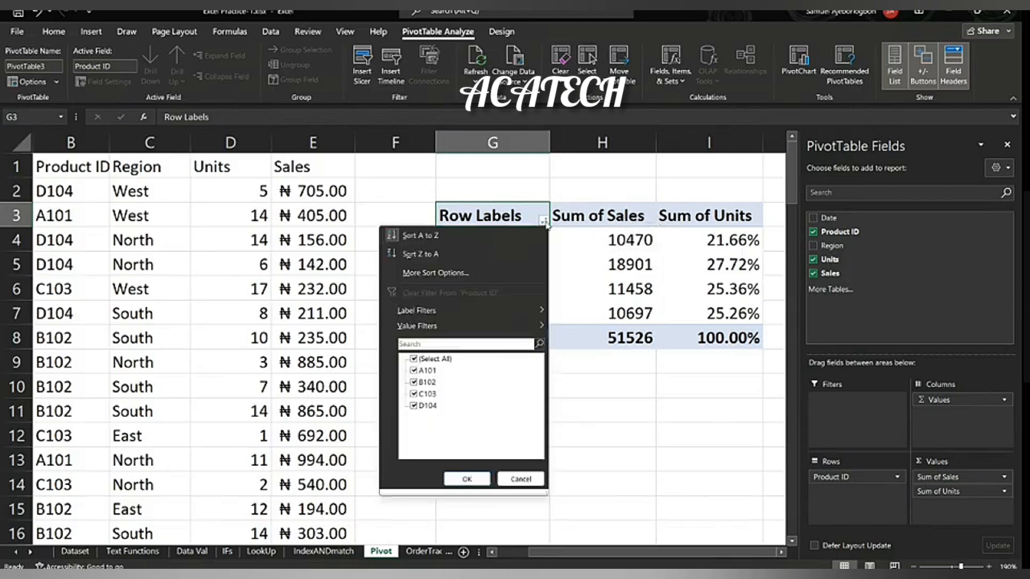
click(497, 253)
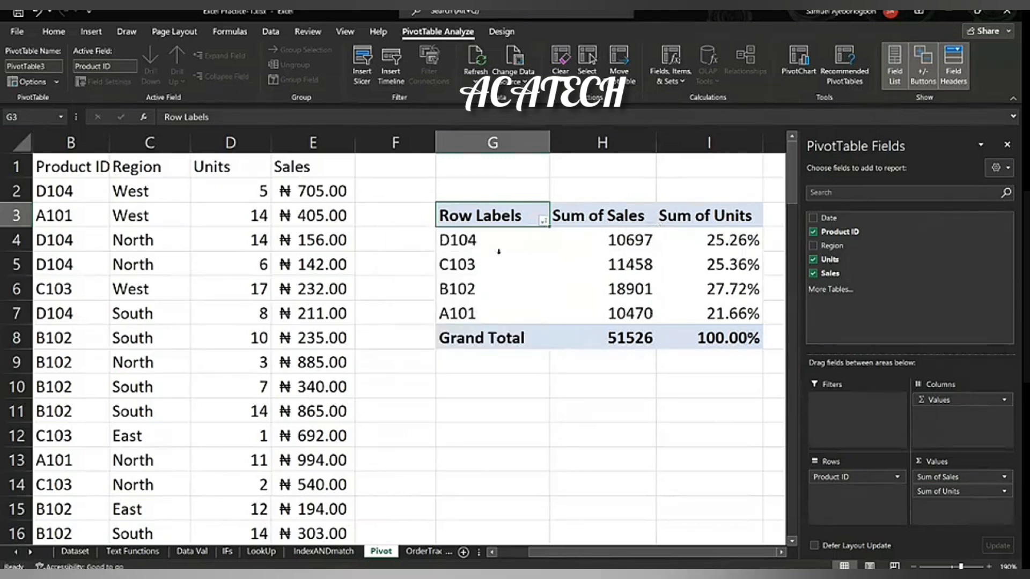
Filter the pivot table's row labels to exclude D104 and C103, and examine the grand totals.
click(544, 220)
click(419, 373)
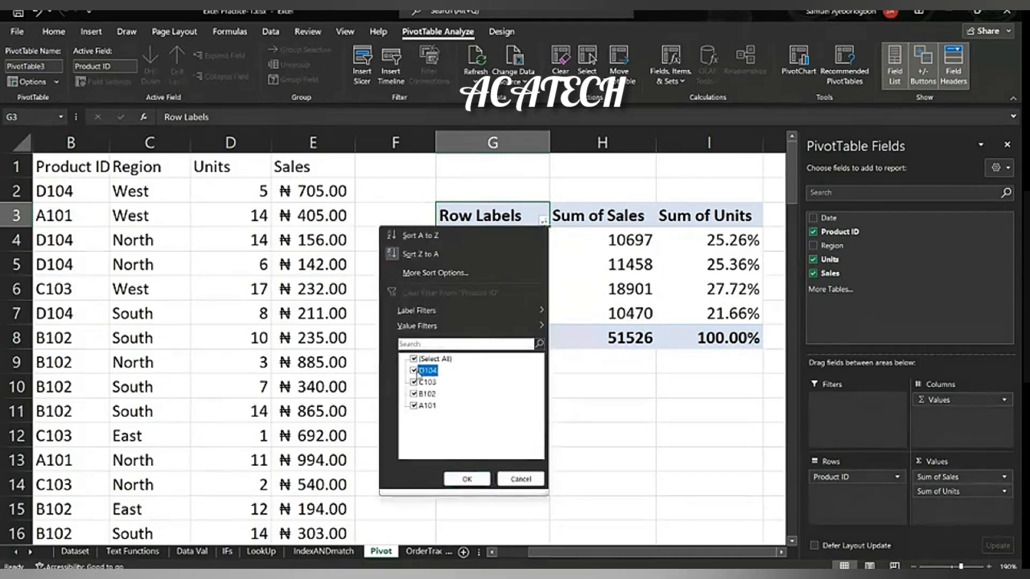
click(413, 383)
click(467, 479)
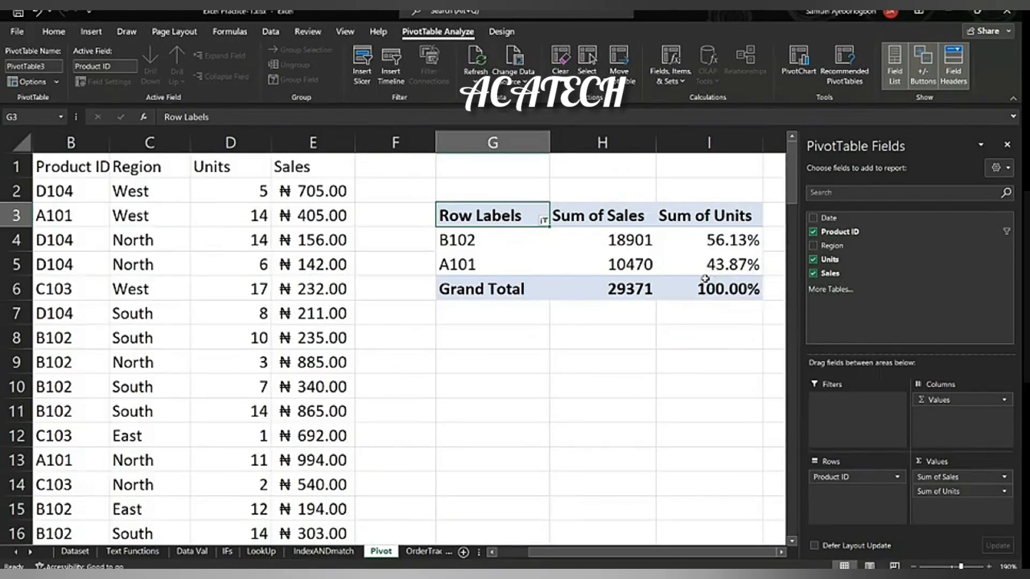
mouse_move(703, 282)
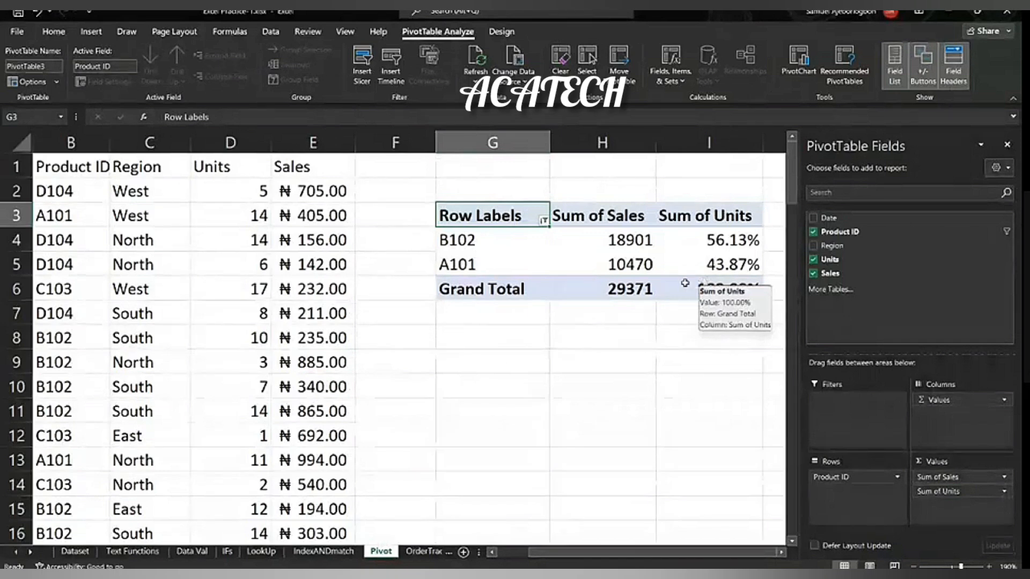
mouse_move(614, 284)
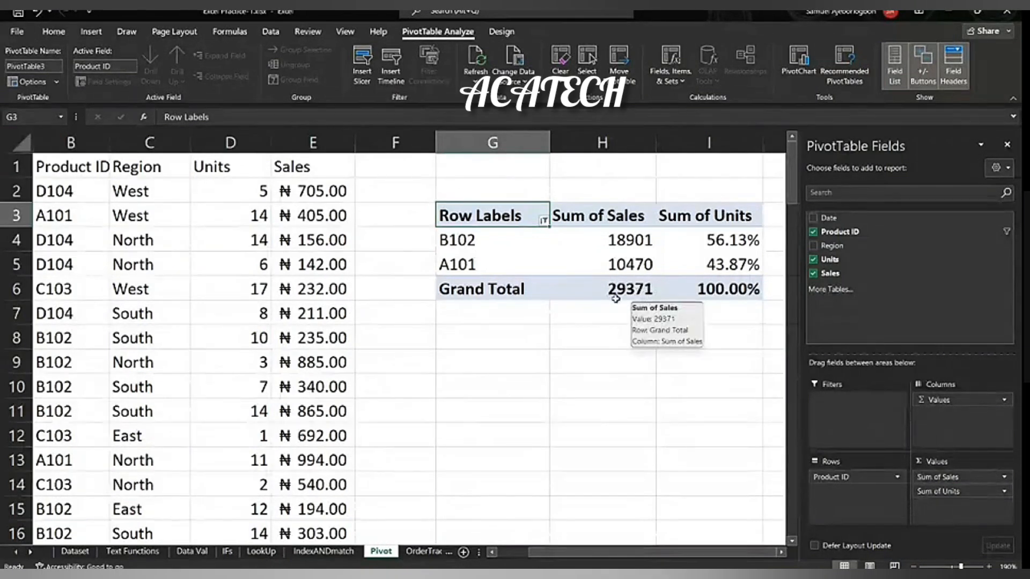
Check the sum of the source data's Sales column, and clear the Product ID filter from the pivot table.
click(297, 142)
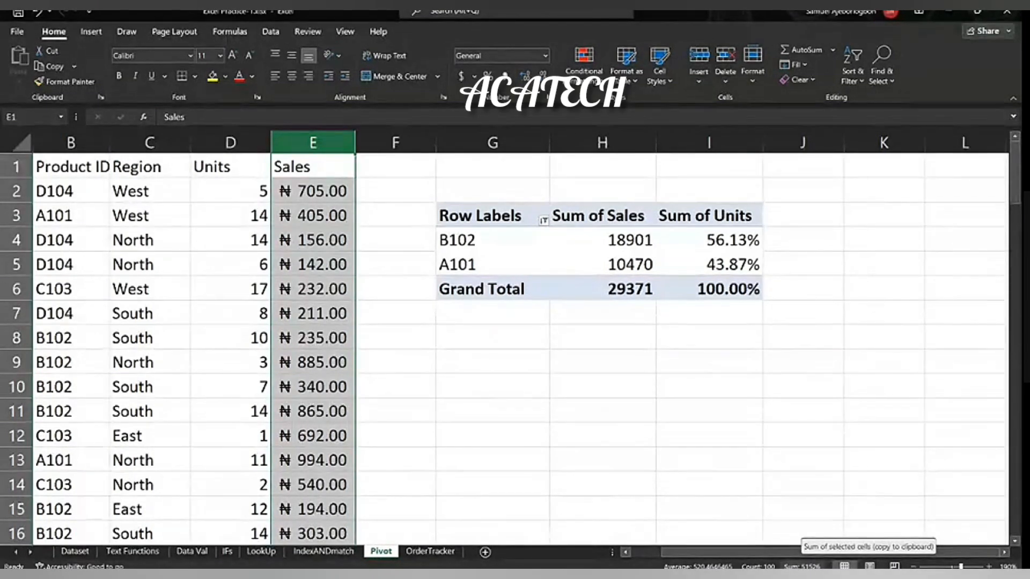
click(508, 244)
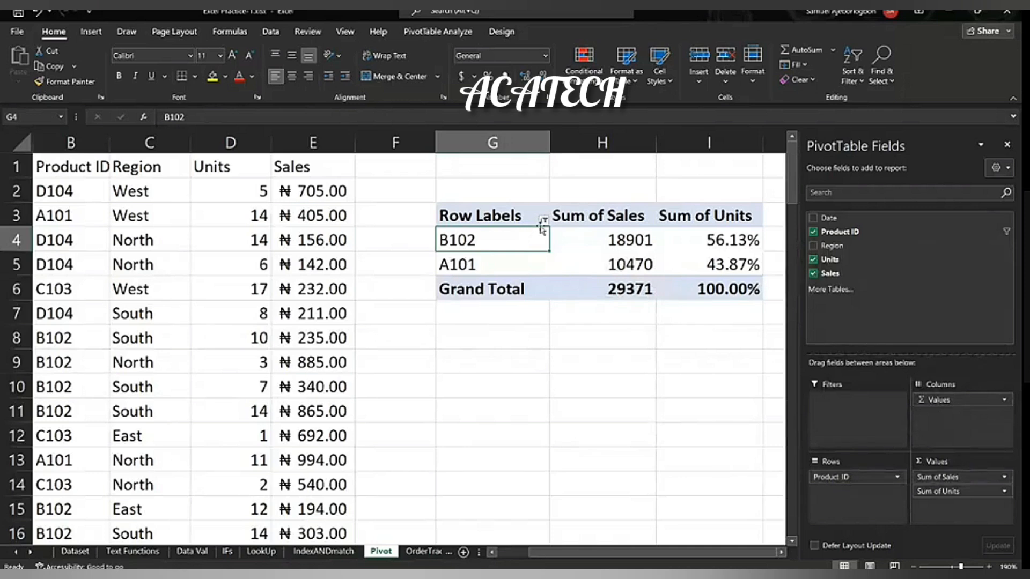
click(543, 220)
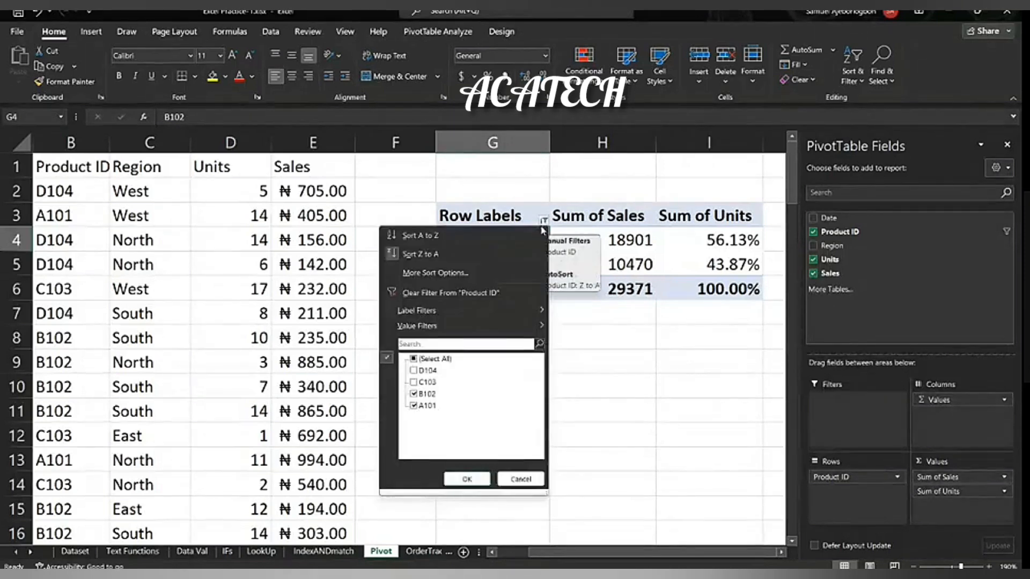
click(500, 294)
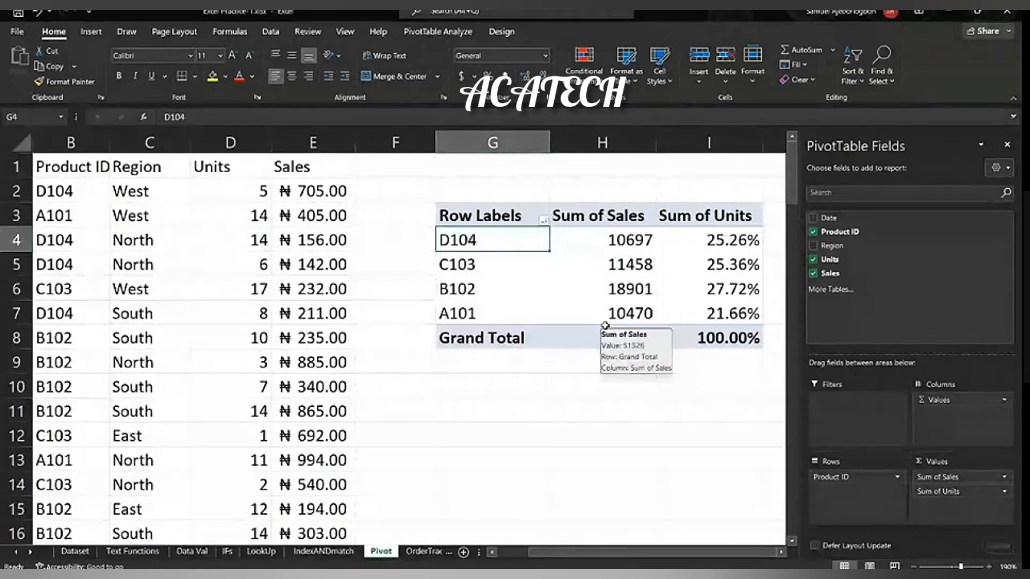
Add the Date field to the pivot table's rows and look over the monthly breakdown for each product.
click(814, 218)
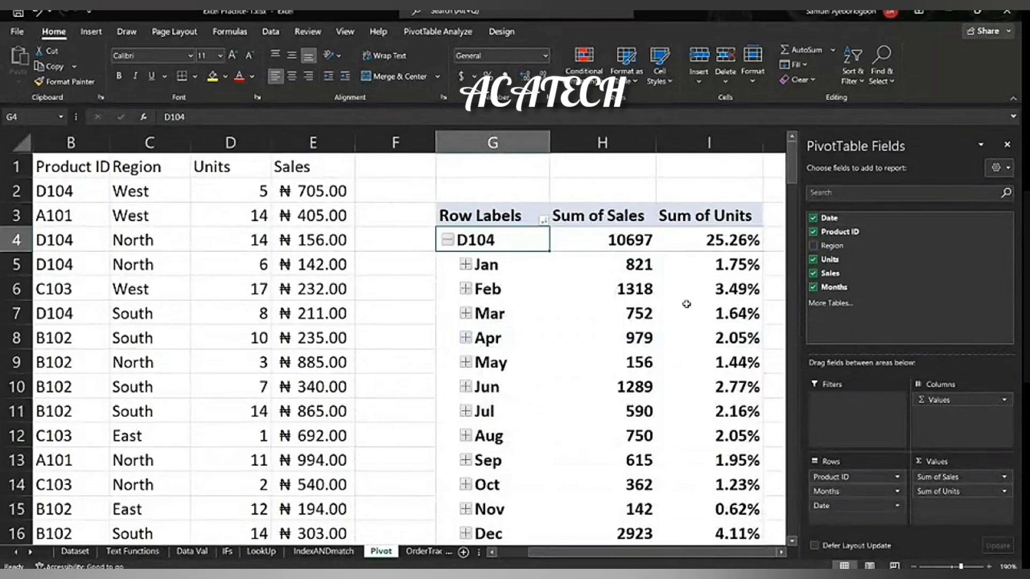
scroll(687, 304, down, 2)
scroll(687, 305, right, 3)
scroll(686, 304, up, 1)
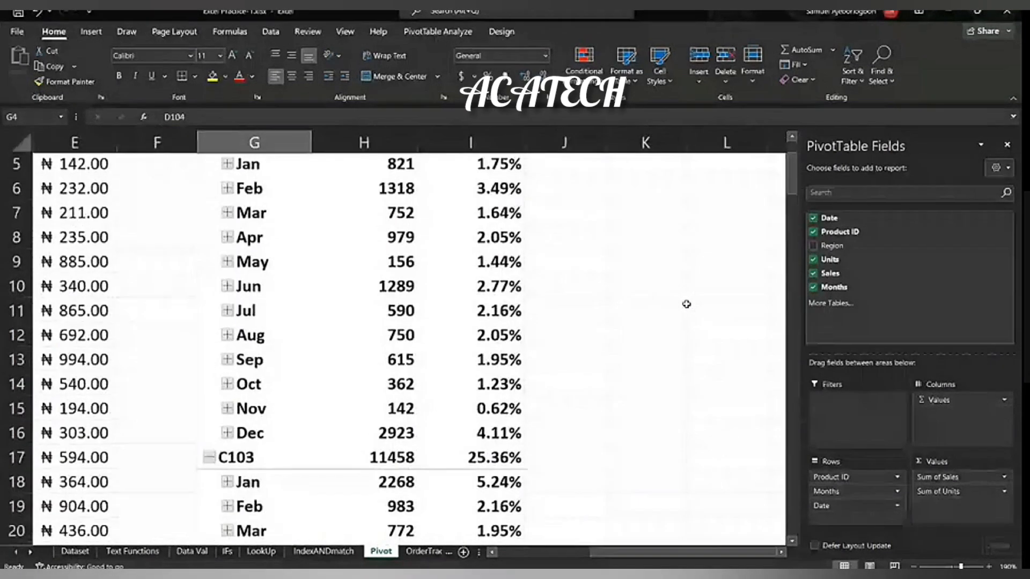
scroll(686, 305, up, 2)
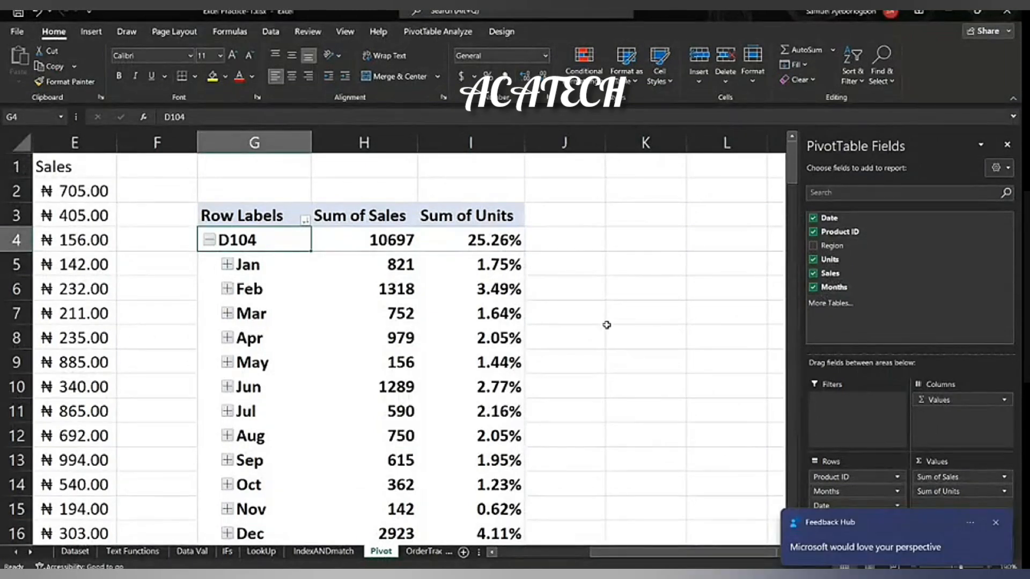
scroll(426, 334, right, 3)
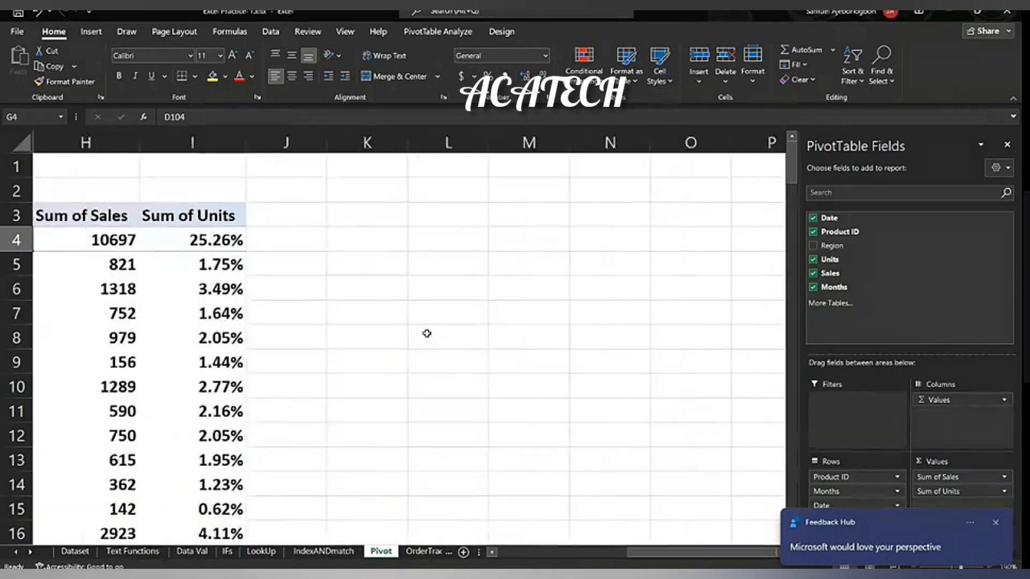
scroll(427, 333, left, 5)
scroll(426, 334, right, 2)
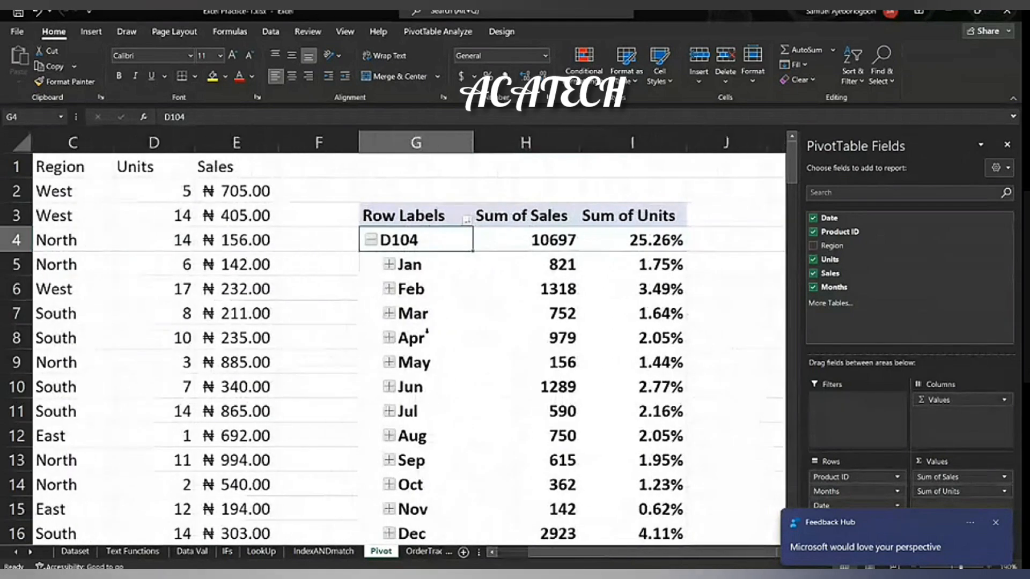
Collapse the D104, C103, B102 and A101 product groups in the pivot table.
click(376, 240)
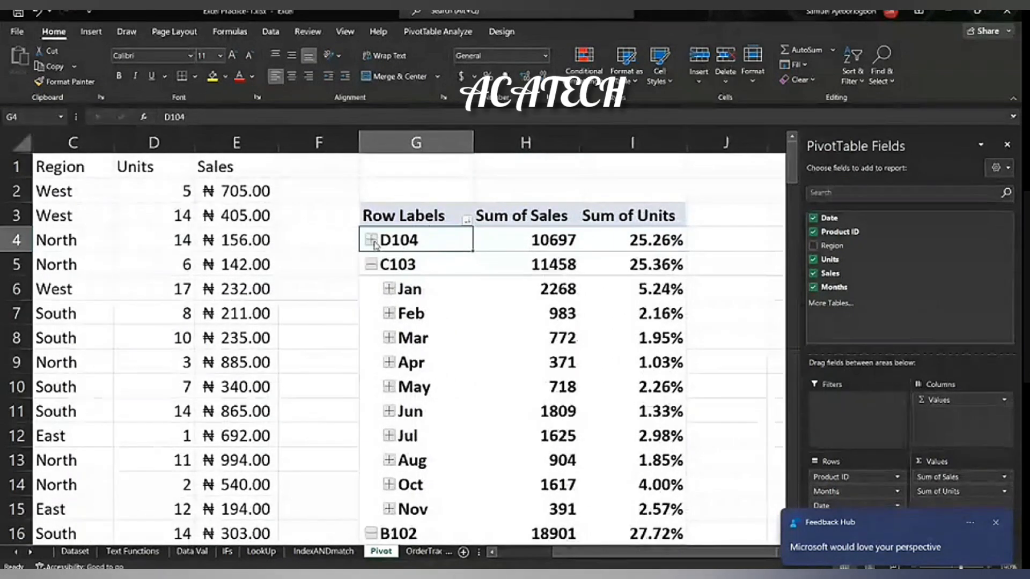
click(369, 267)
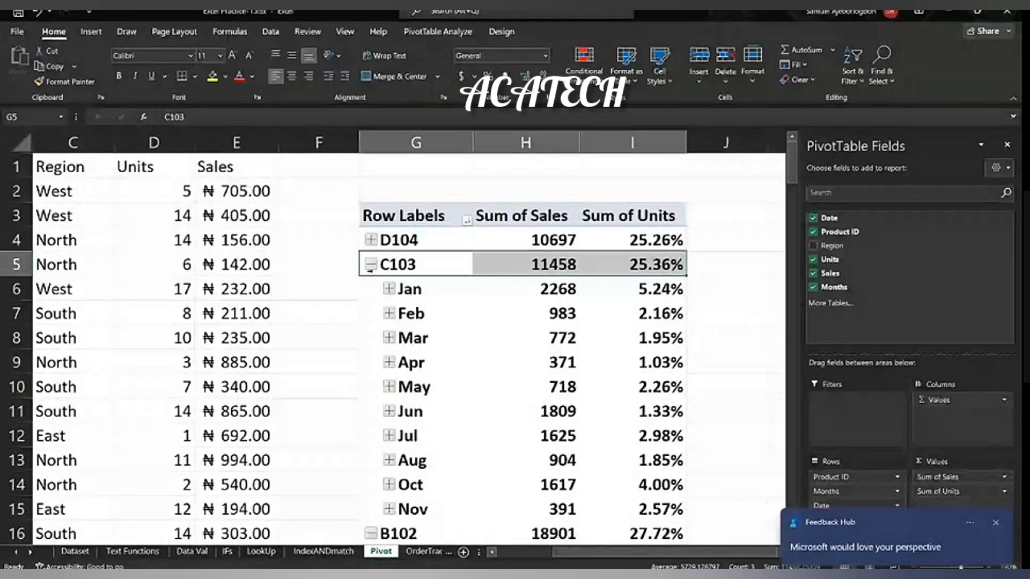
click(369, 266)
click(371, 291)
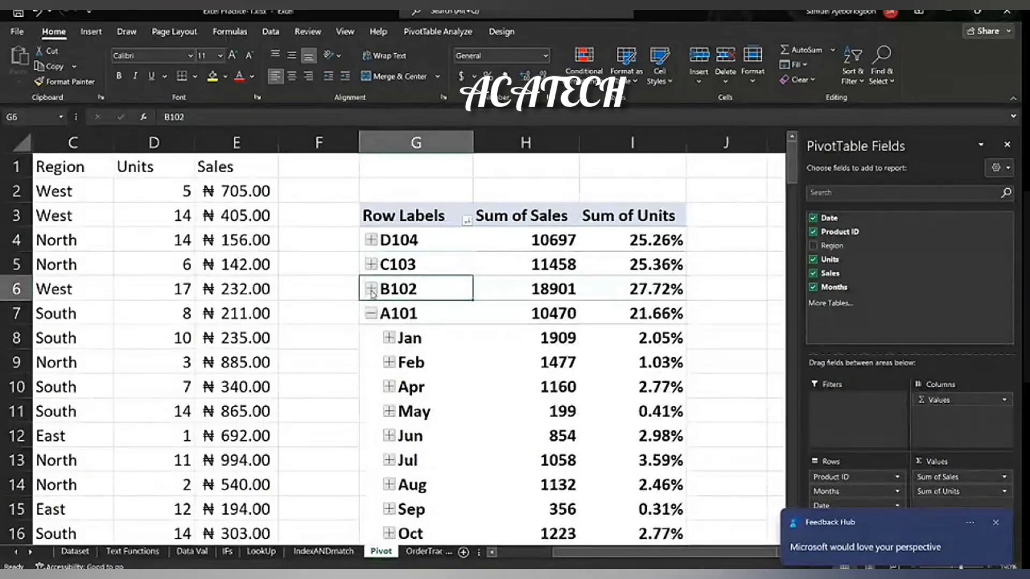
click(372, 314)
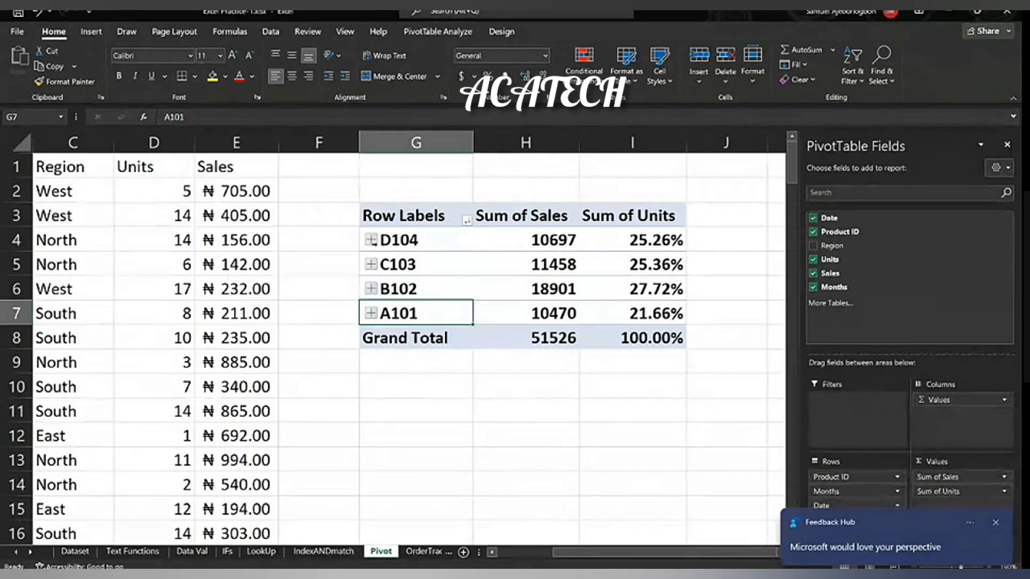
Expand the D104 group and examine its monthly sales and unit percentages.
click(371, 240)
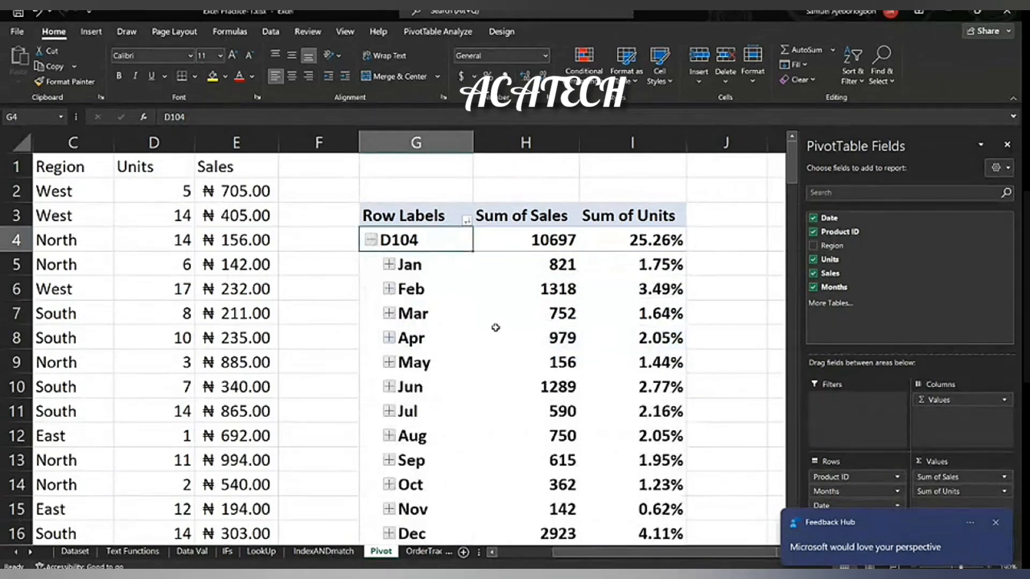
scroll(496, 328, down, 1)
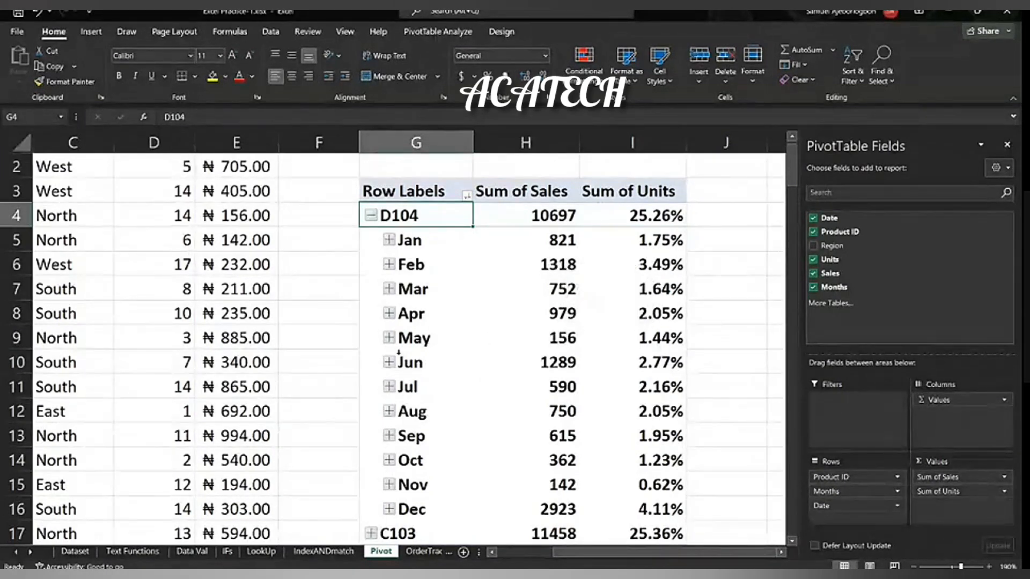
mouse_move(535, 366)
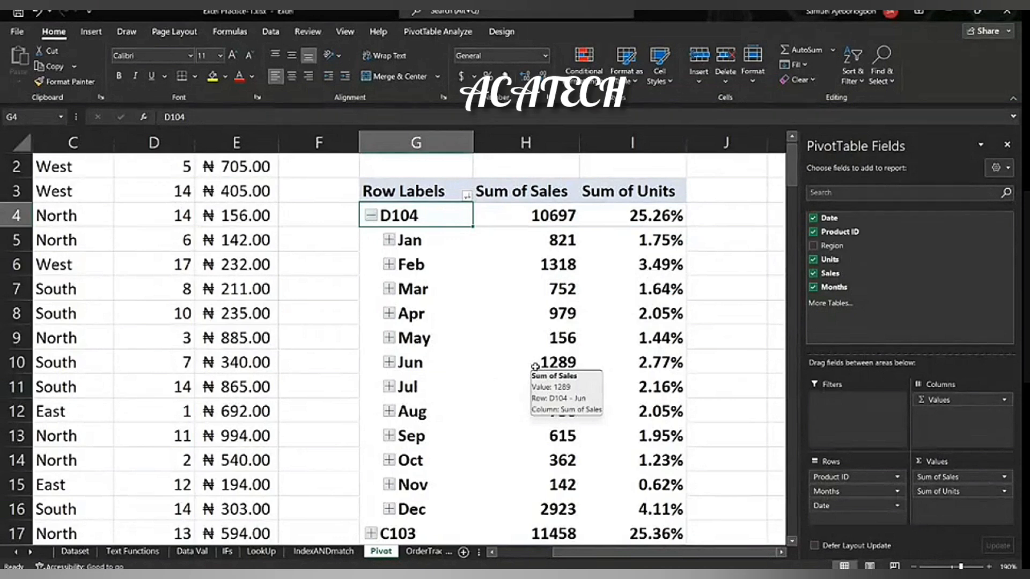
mouse_move(553, 510)
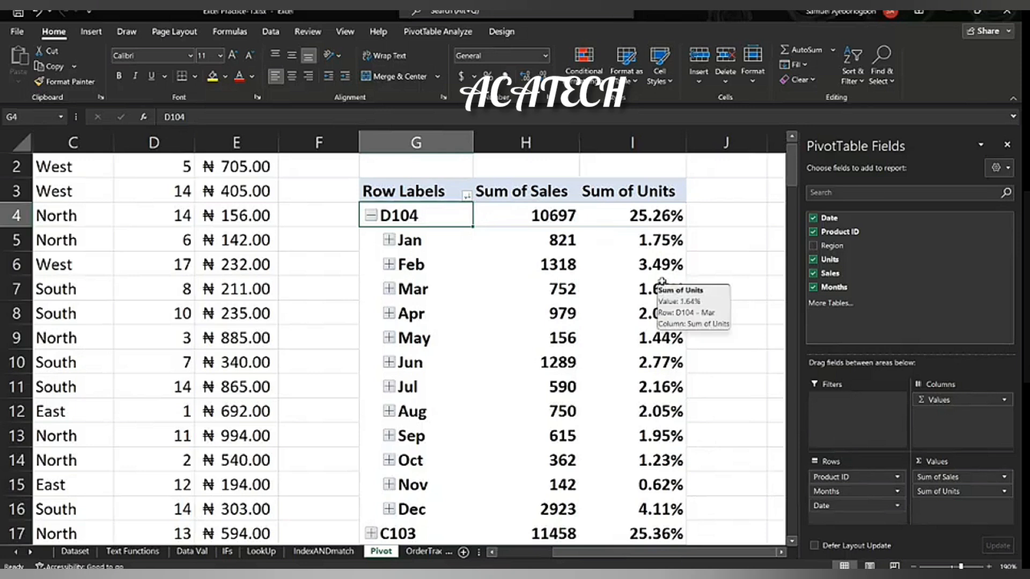
mouse_move(658, 510)
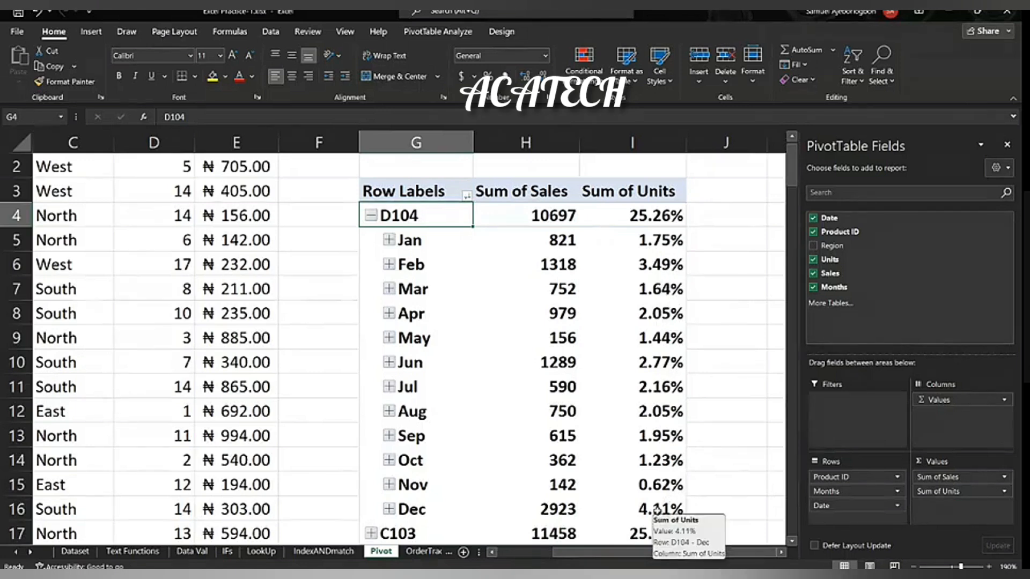
mouse_move(642, 443)
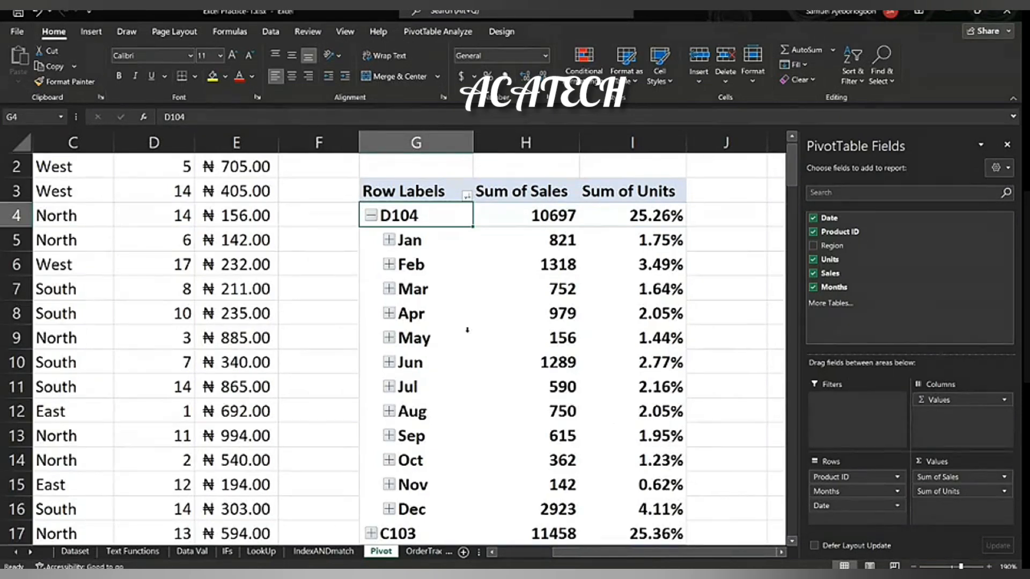
mouse_move(402, 270)
Narrow the PivotTable Fields pane to leave more room for the worksheet.
scroll(346, 391, right, 5)
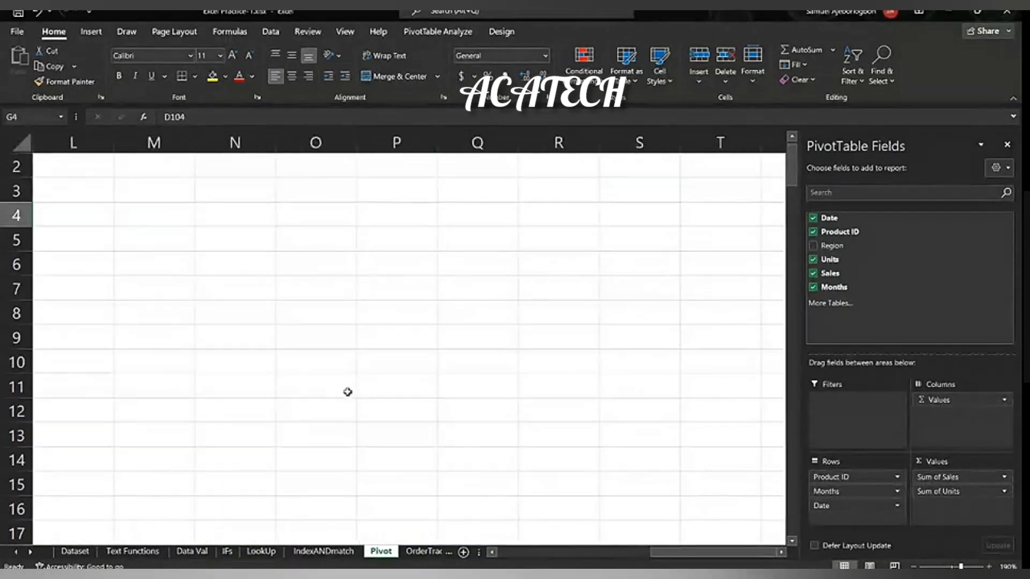
scroll(347, 392, left, 5)
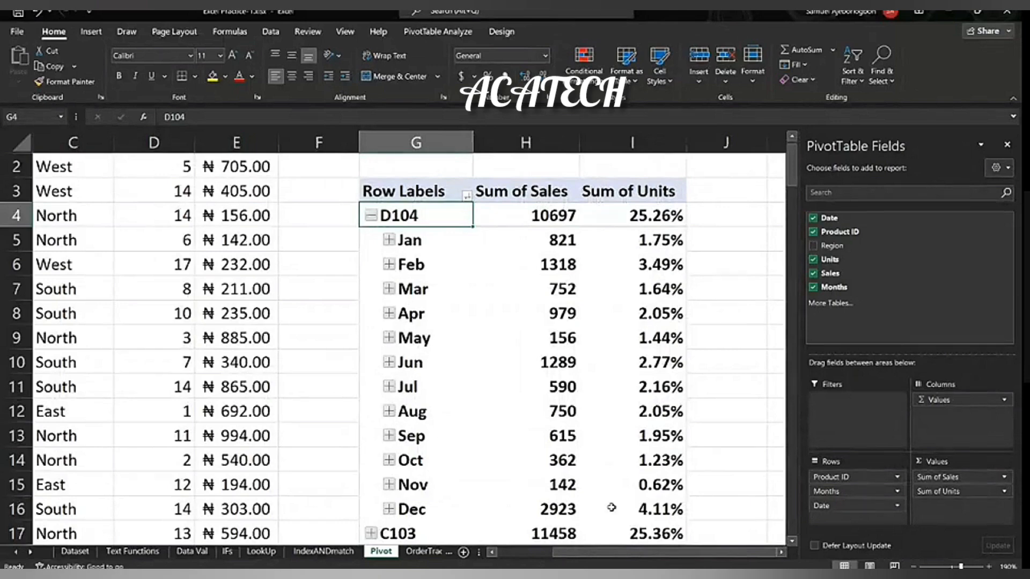
drag(633, 550, 719, 558)
scroll(660, 392, right, 1)
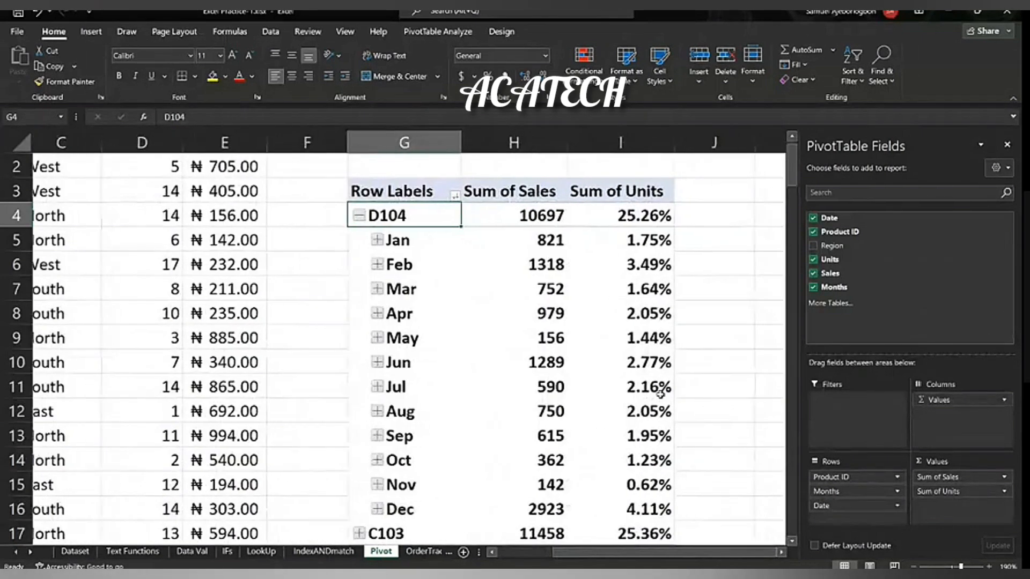
scroll(660, 395, right, 3)
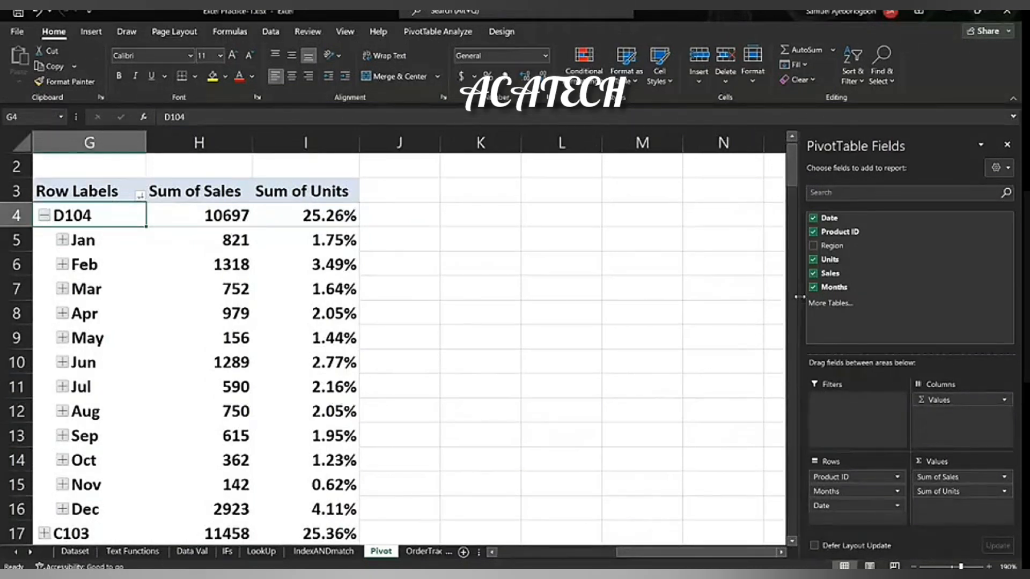
drag(800, 297, 845, 295)
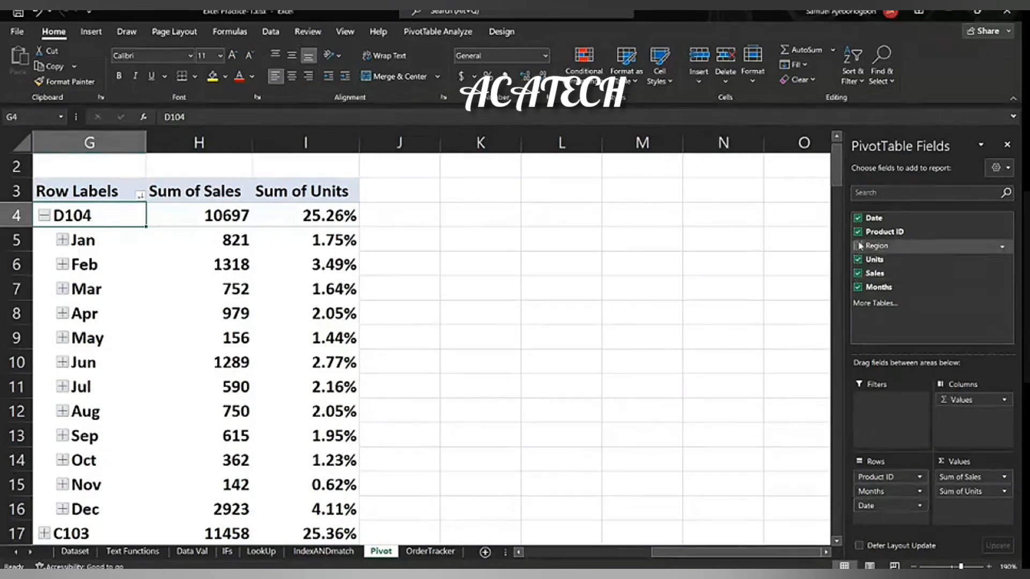
Remove the Date field from the pivot table and add it back.
click(857, 218)
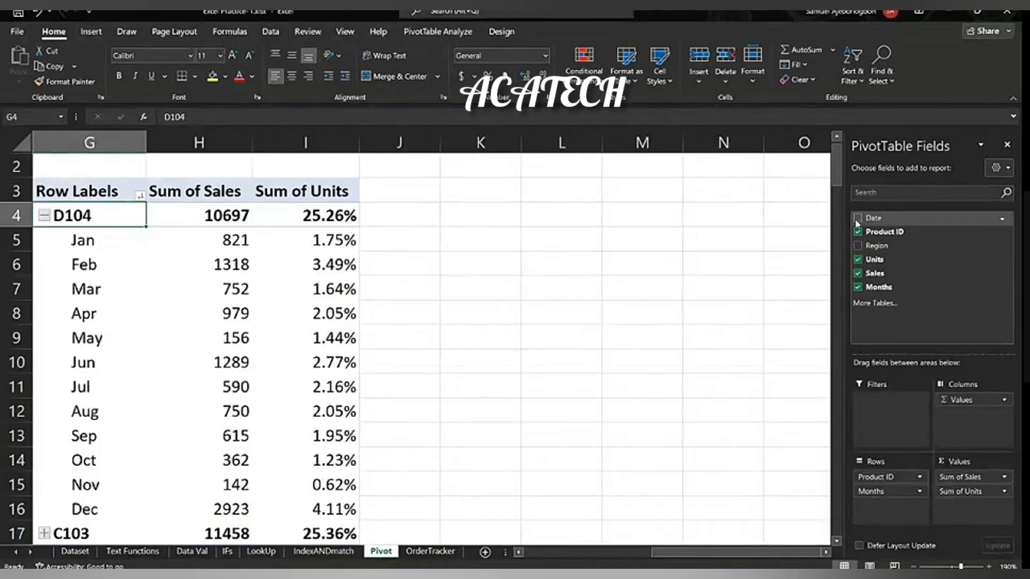
click(857, 219)
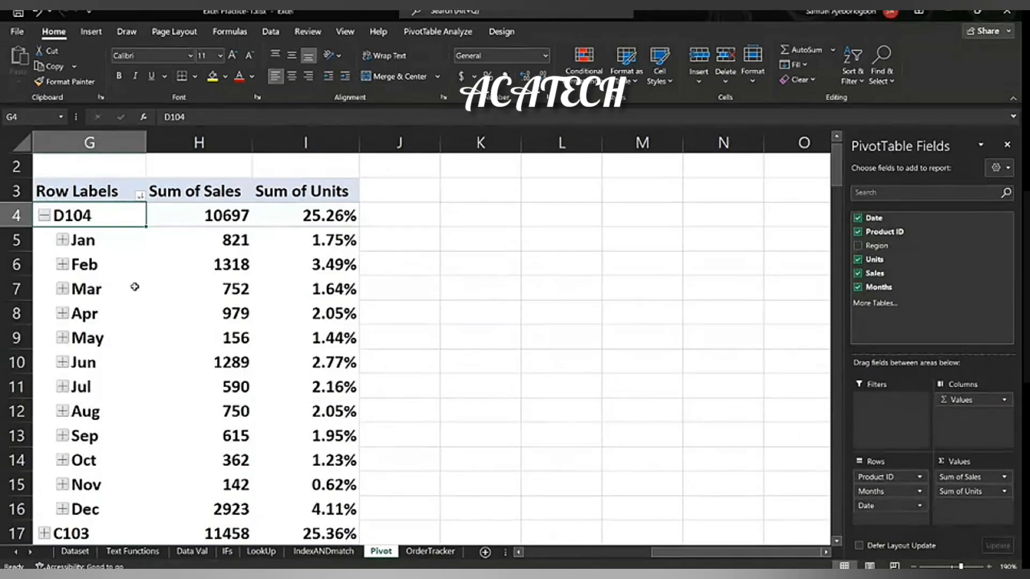
Check the individual dates under January and May of product D104, collapsing each month again.
click(62, 241)
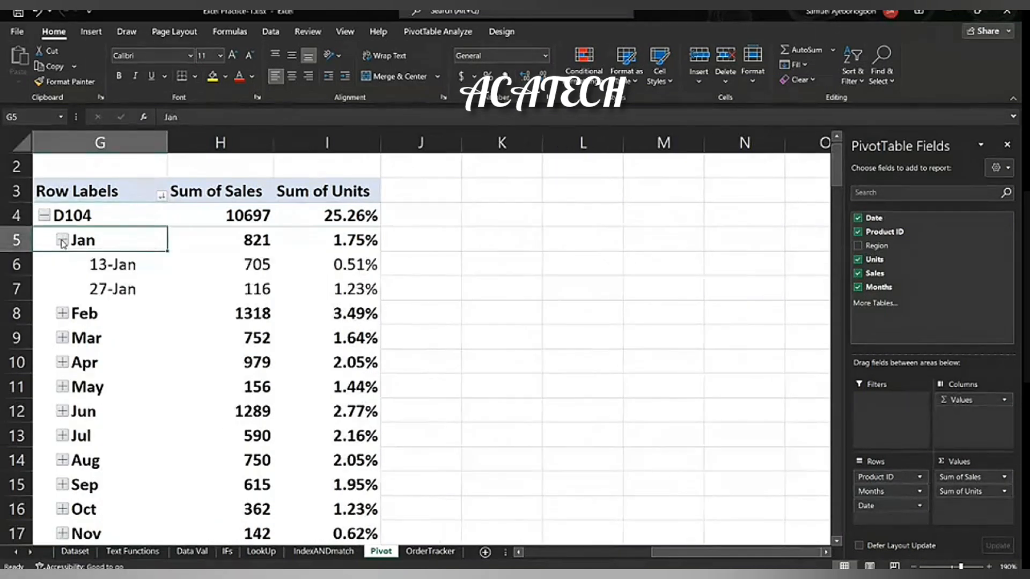
click(63, 240)
click(60, 339)
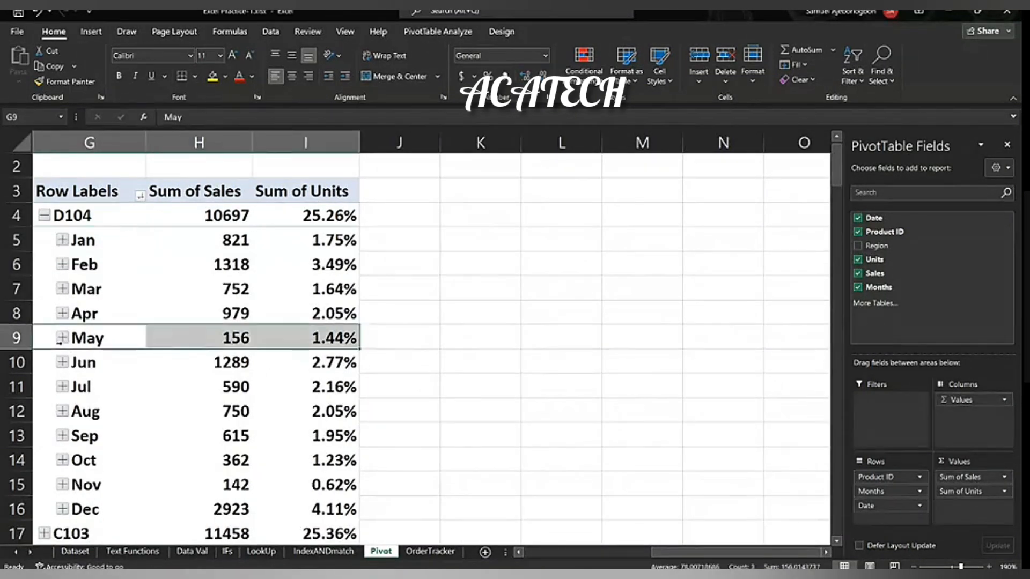
click(62, 338)
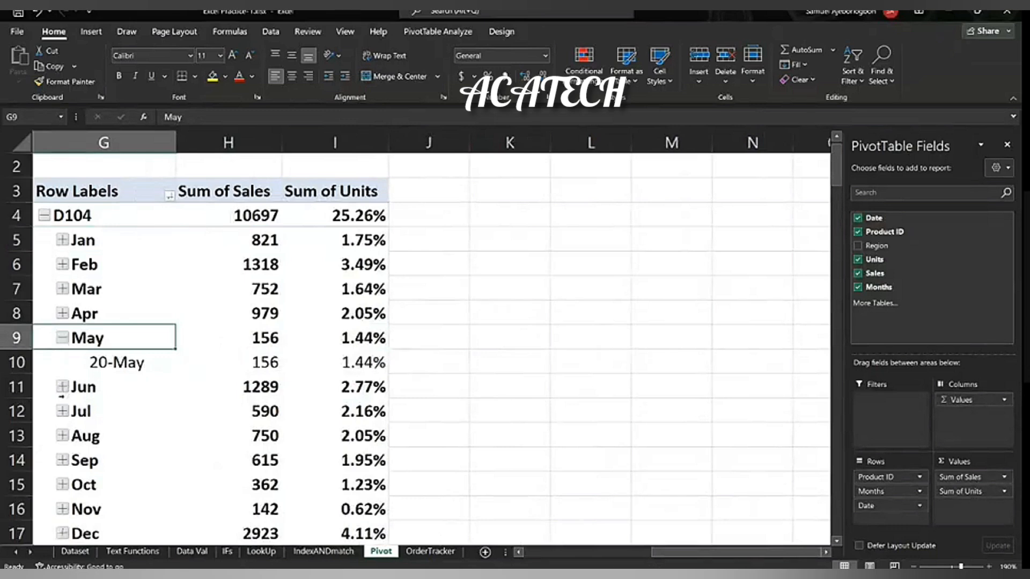
click(62, 411)
click(62, 411)
click(62, 411)
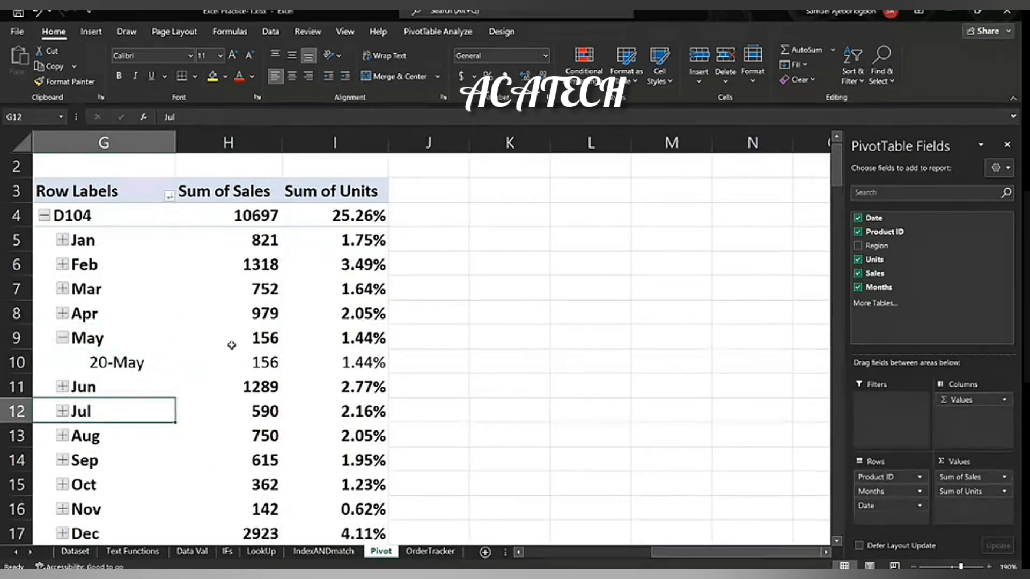
click(63, 338)
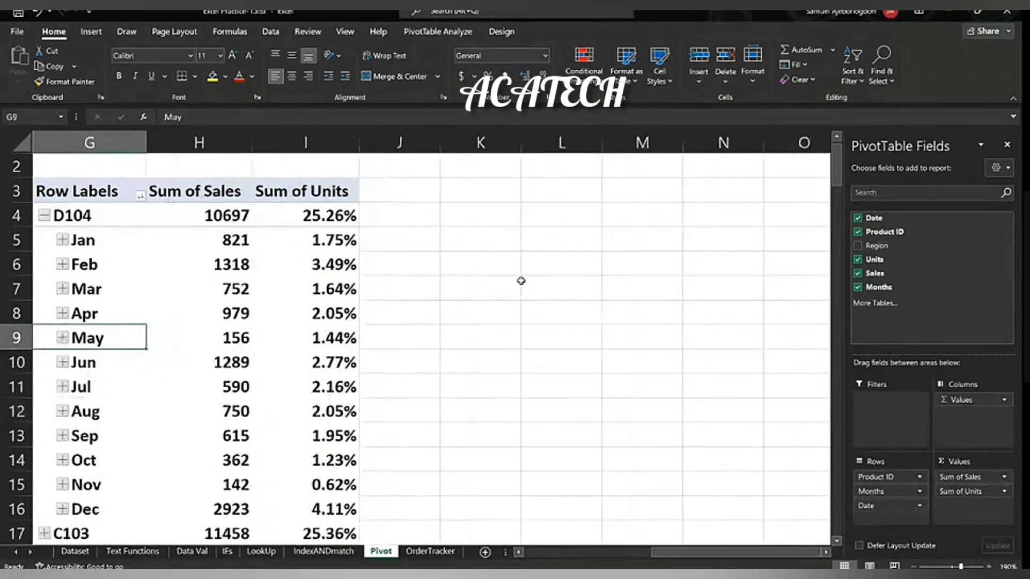
Remove the Date and Units fields from the pivot table and move Product ID from the rows to the columns.
click(858, 219)
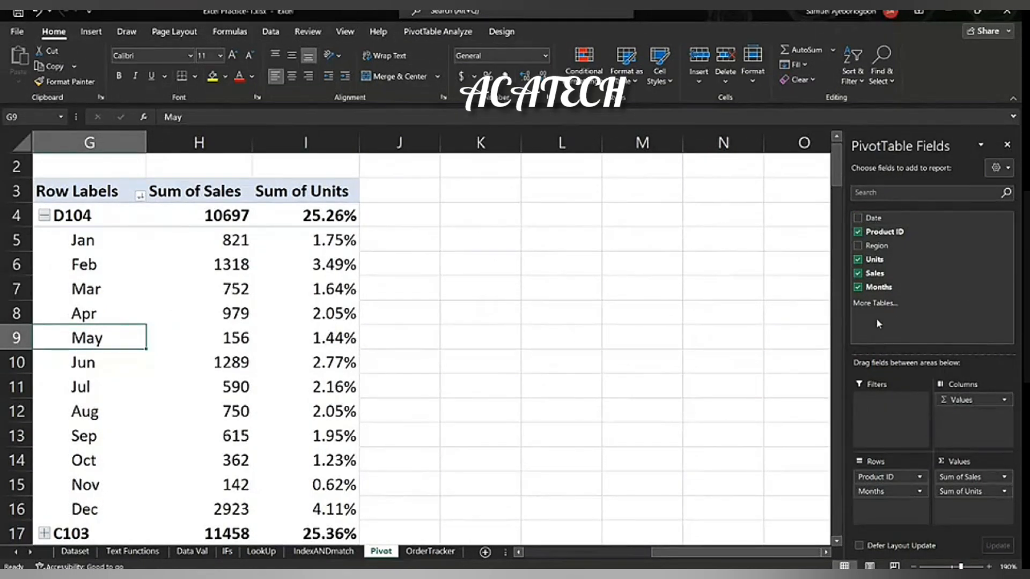
click(858, 260)
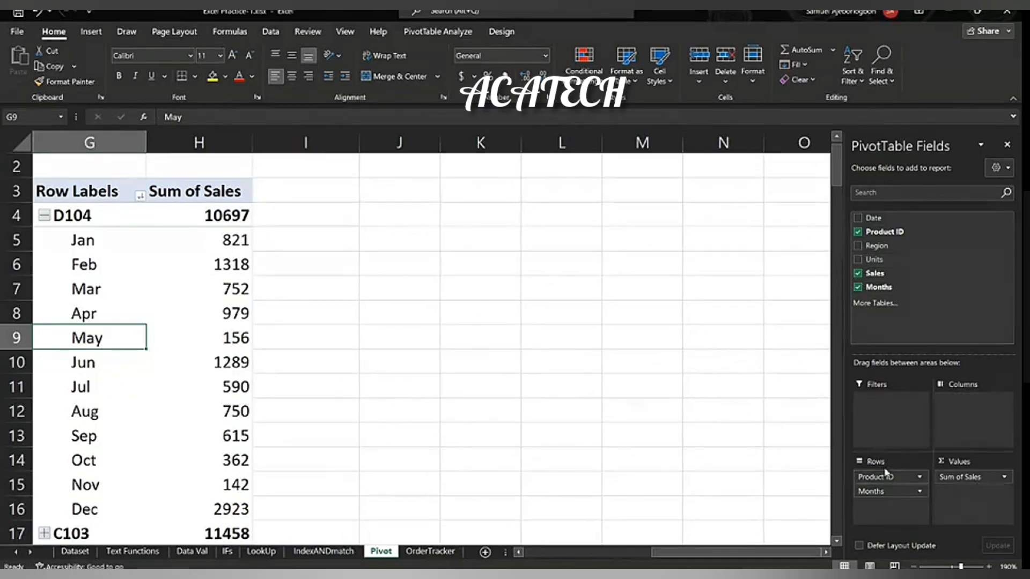
drag(885, 471, 954, 413)
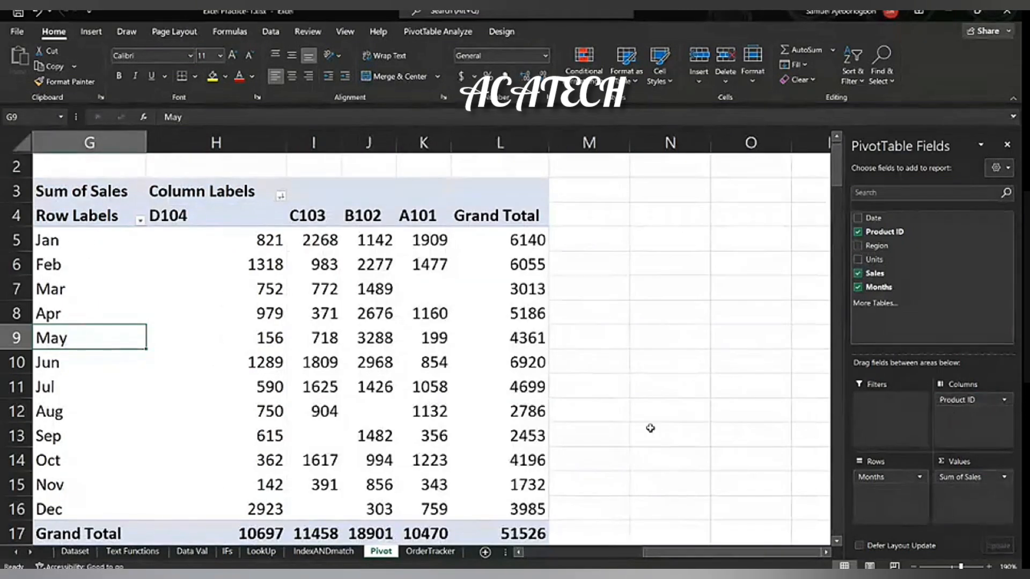
Examine the monthly sales of each product across the whole pivot table, including the grand totals.
scroll(651, 428, left, 2)
scroll(650, 428, left, 1)
scroll(650, 428, right, 3)
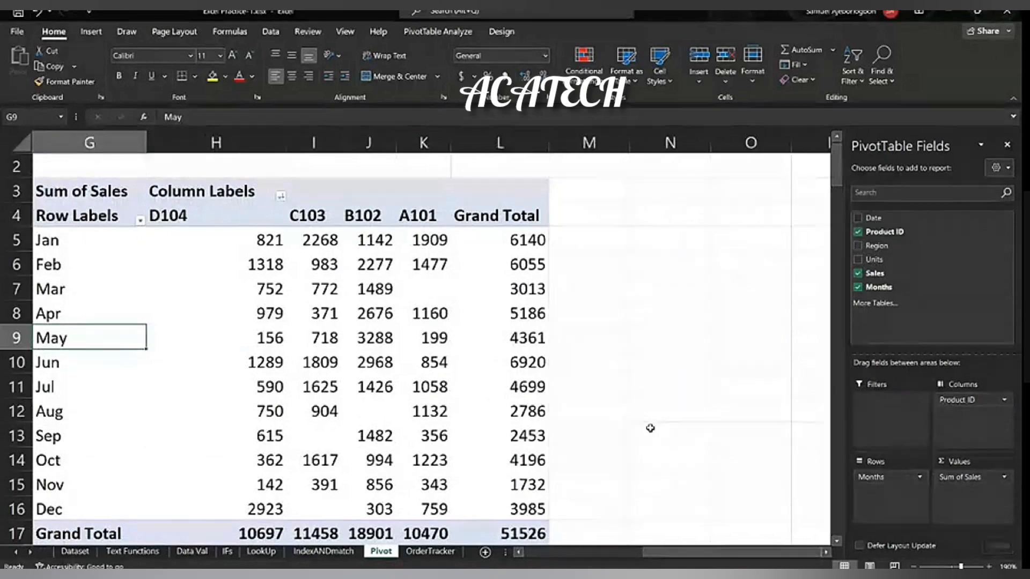
scroll(650, 428, down, 1)
scroll(650, 428, down, 2)
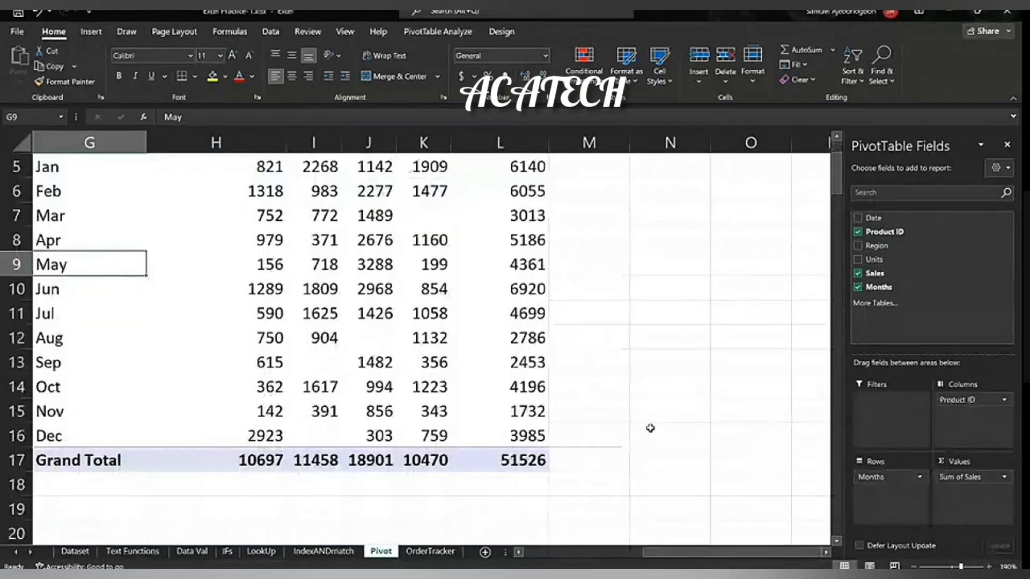
scroll(651, 429, left, 2)
scroll(650, 428, up, 2)
scroll(650, 428, left, 1)
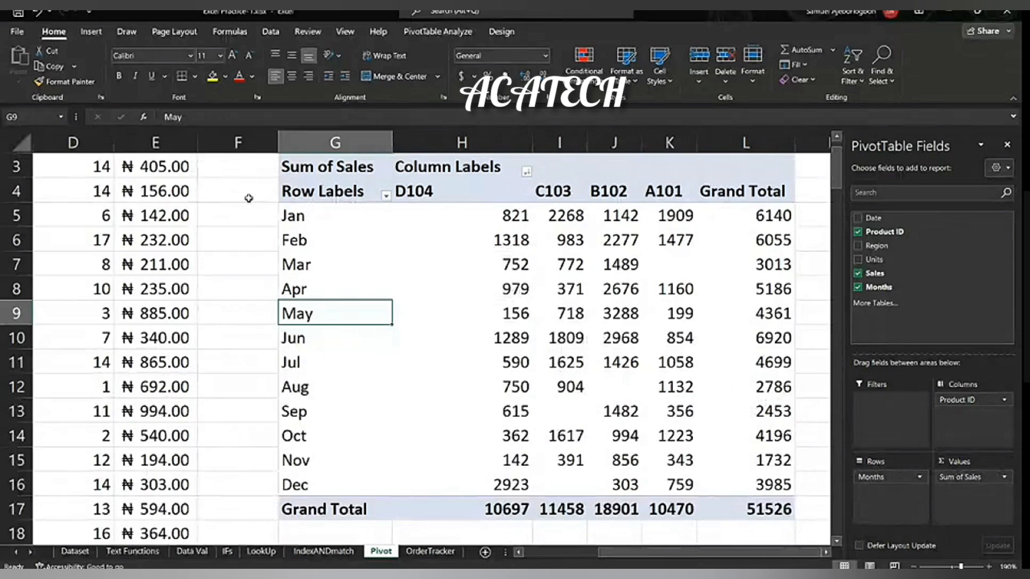
Read the January to April sales rows across the product columns and review the remaining months.
click(248, 198)
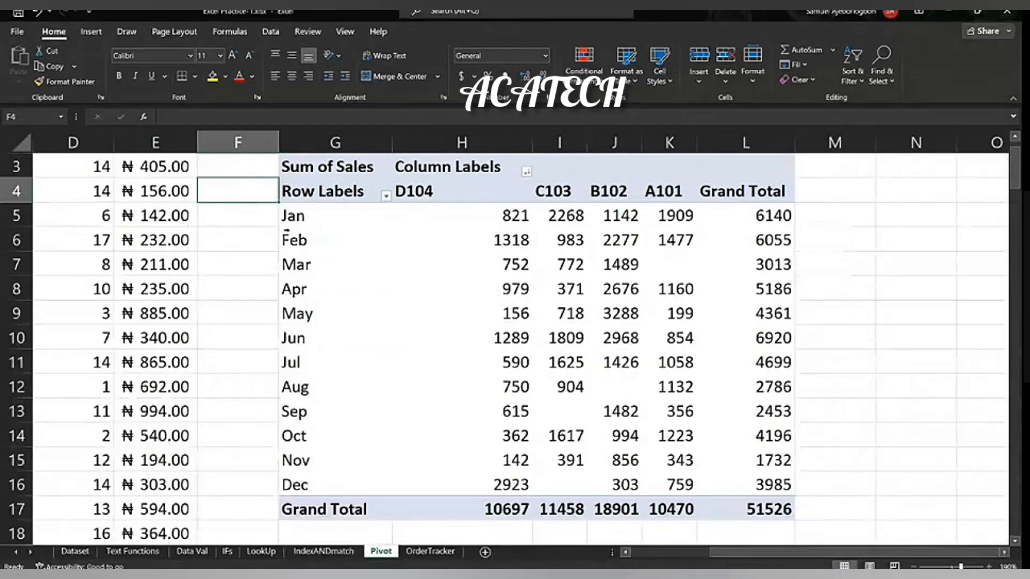
click(293, 216)
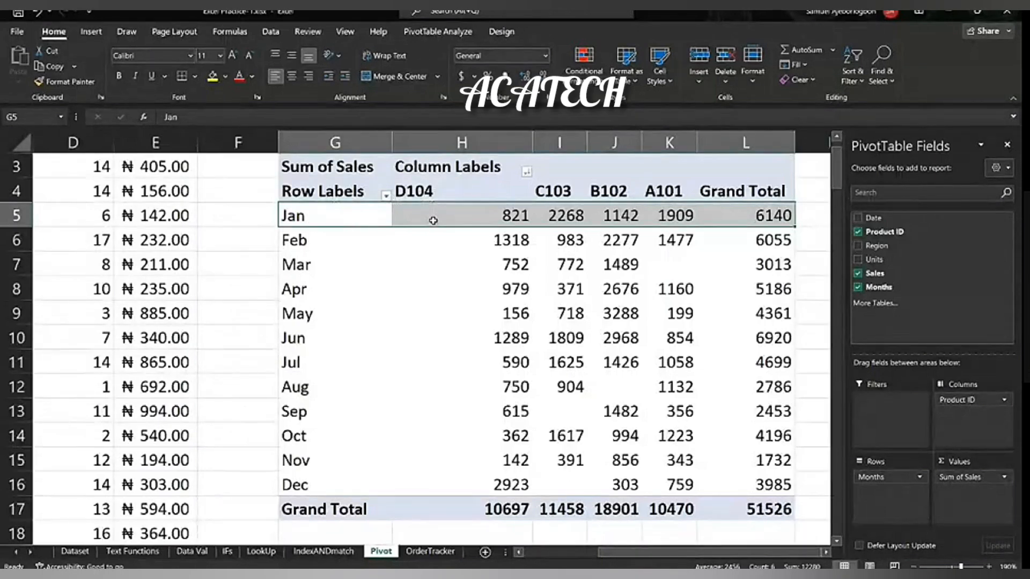
mouse_move(434, 221)
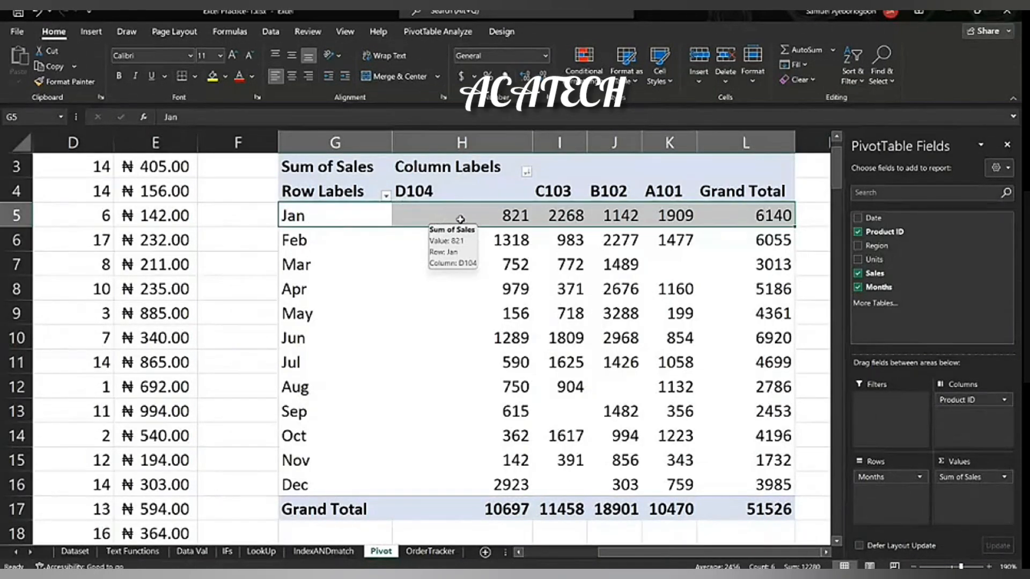
click(331, 249)
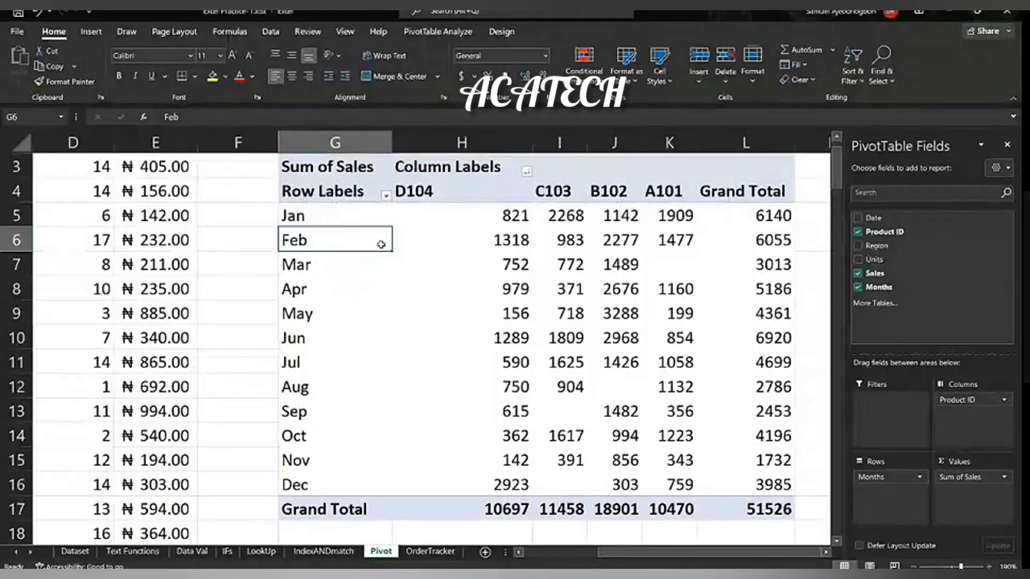
click(329, 274)
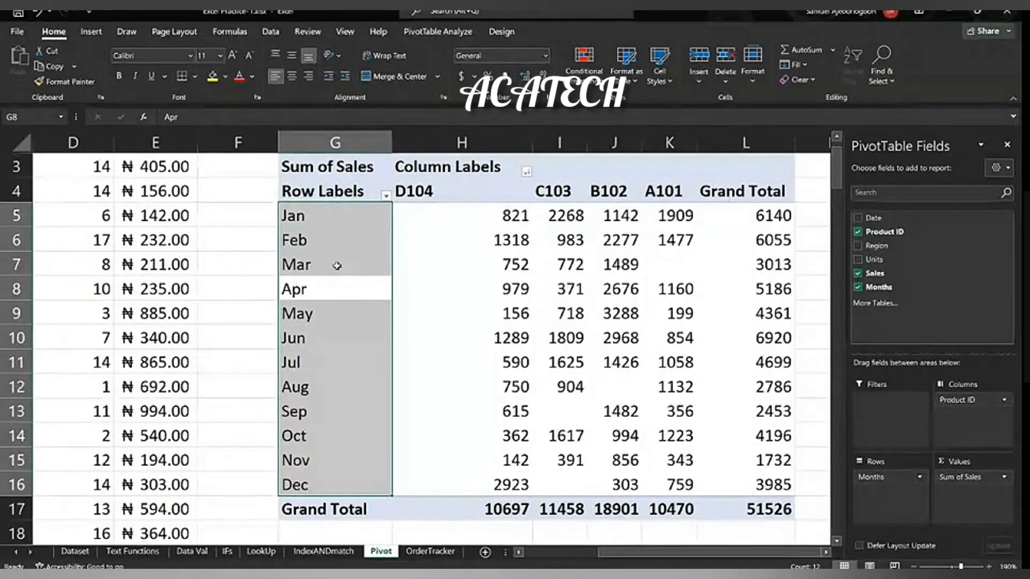
click(337, 266)
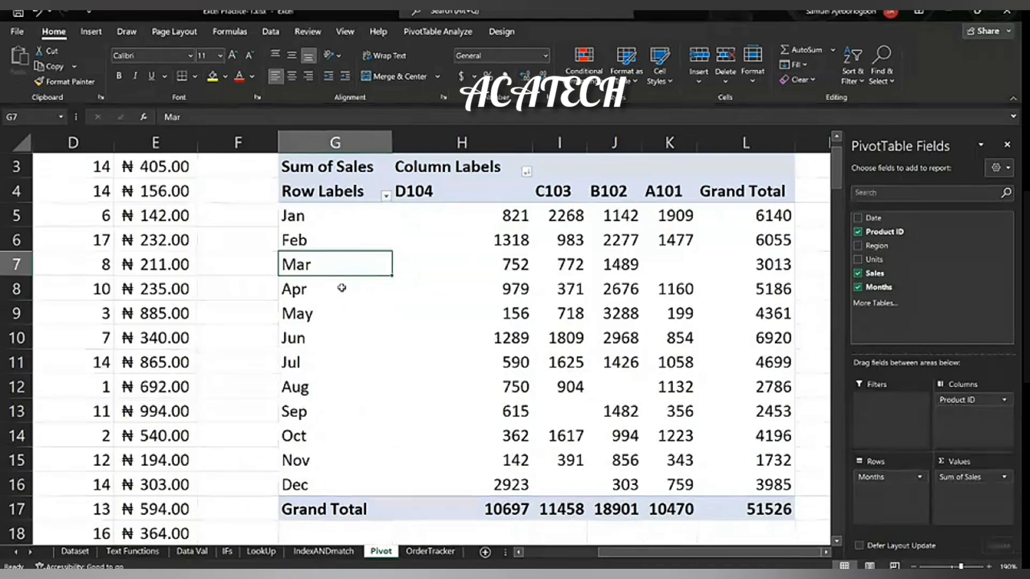
drag(341, 288, 749, 292)
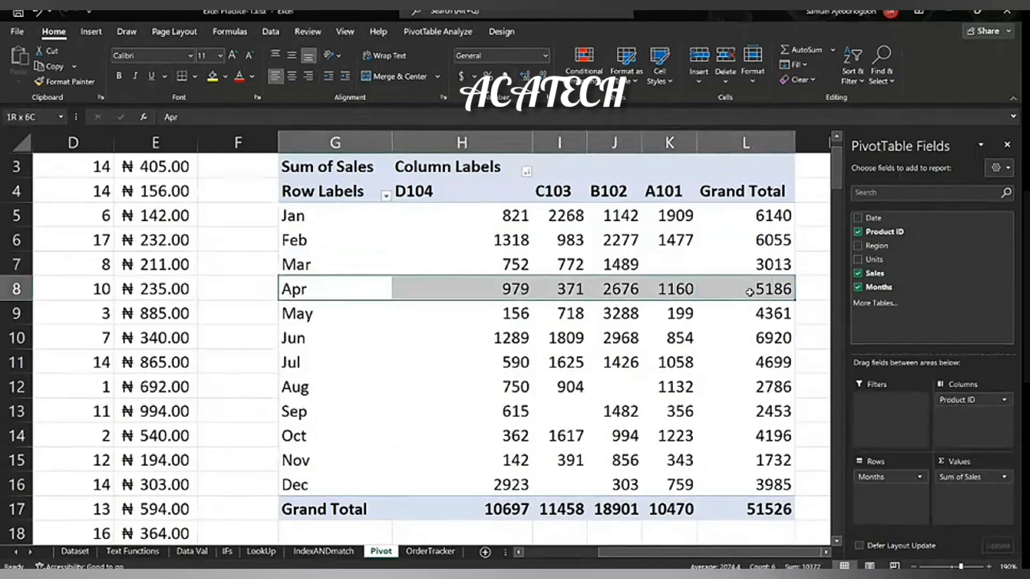
scroll(751, 291, down, 2)
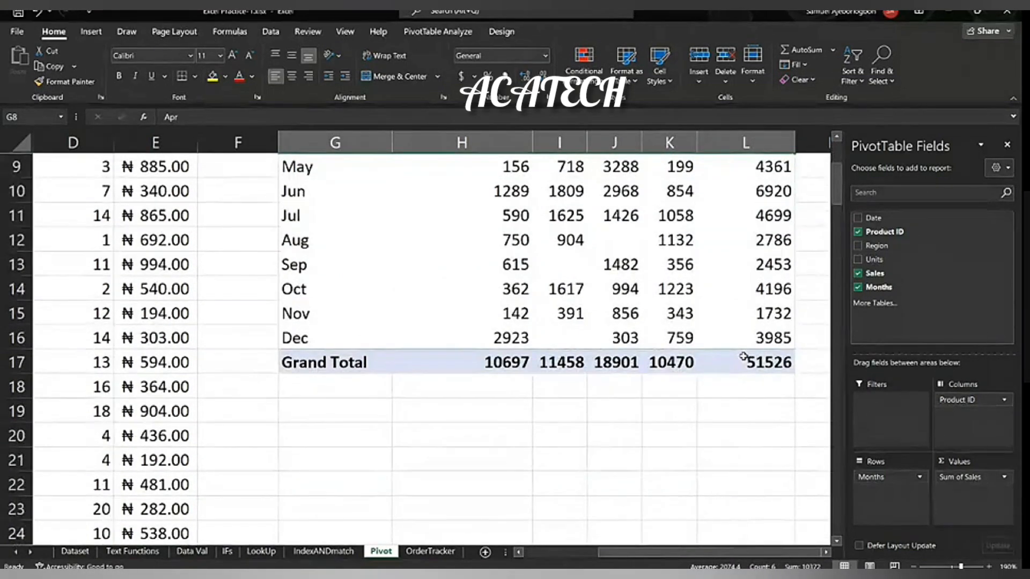
scroll(743, 356, up, 2)
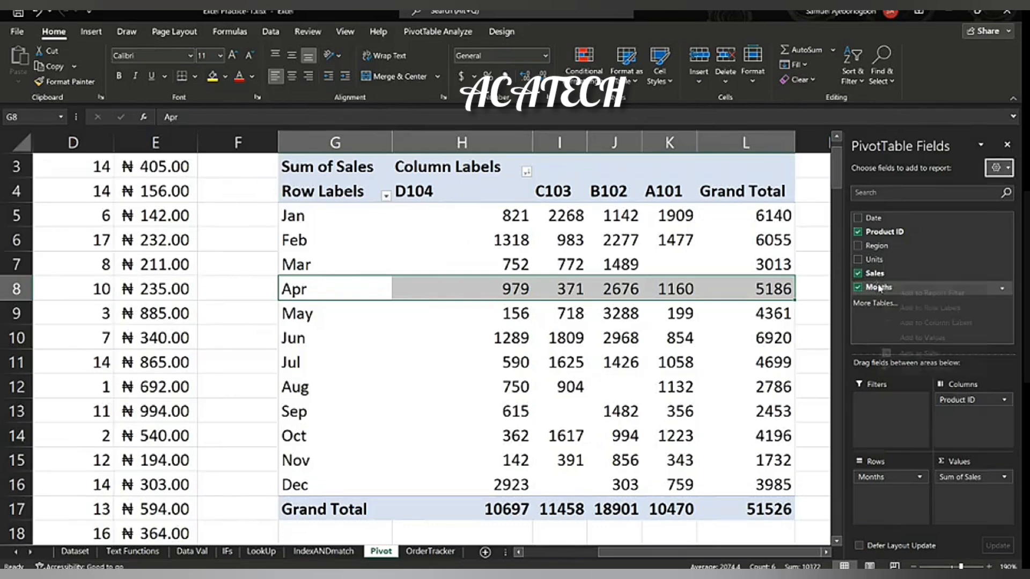
Replace the Months field with Date as the only row field of the pivot table.
right_click(879, 288)
key(Escape)
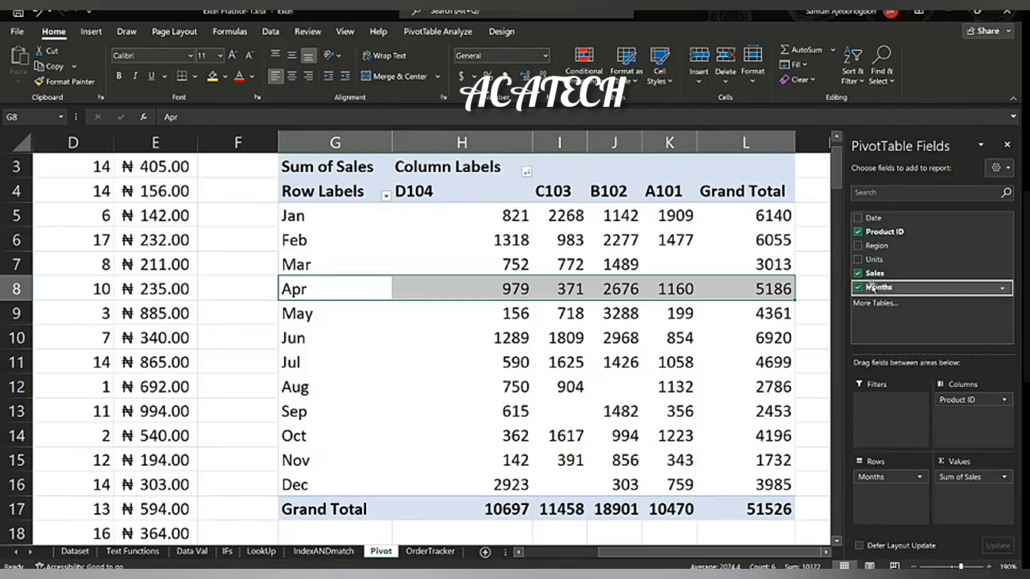
click(858, 288)
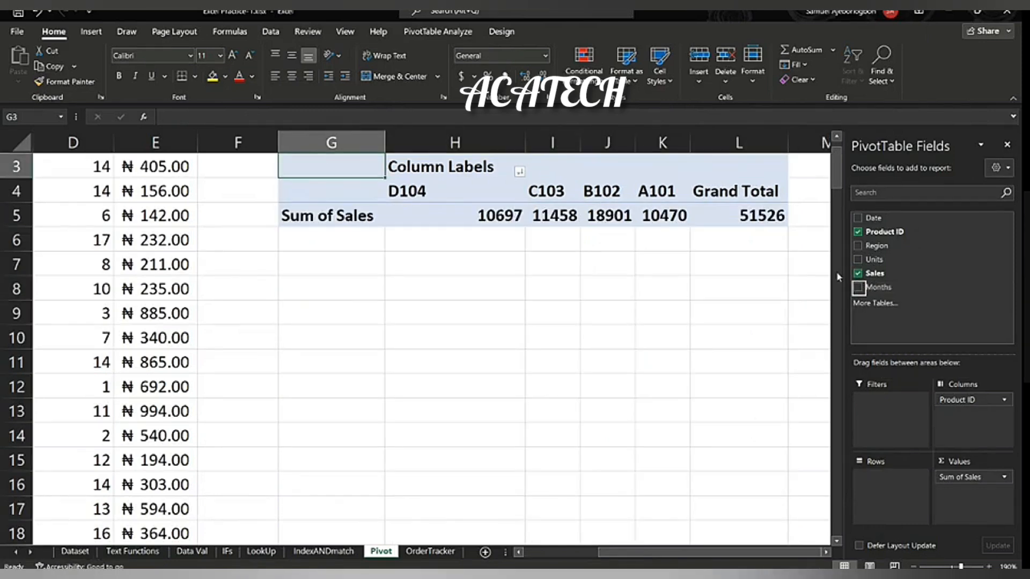
scroll(635, 290, up, 1)
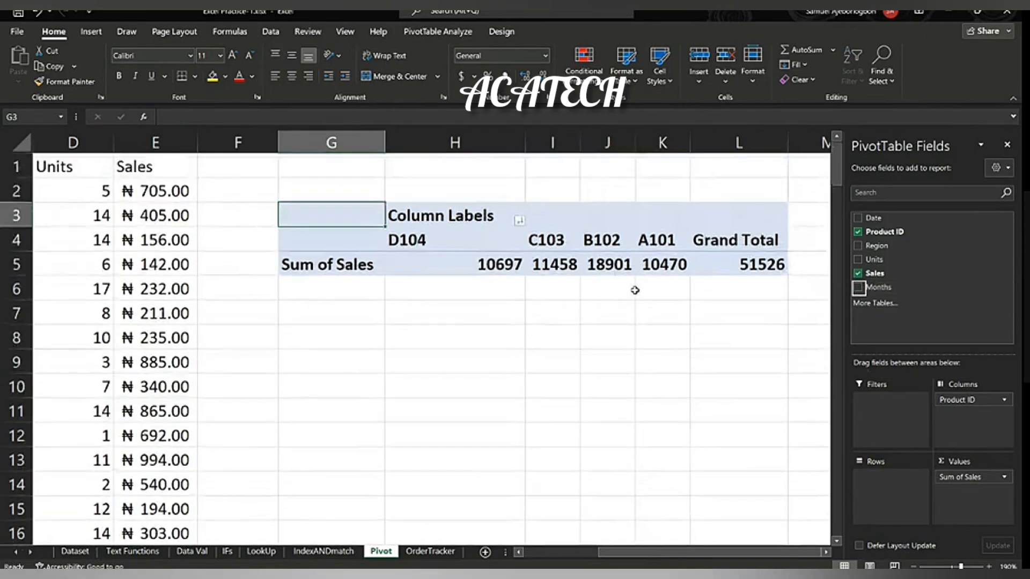
click(858, 218)
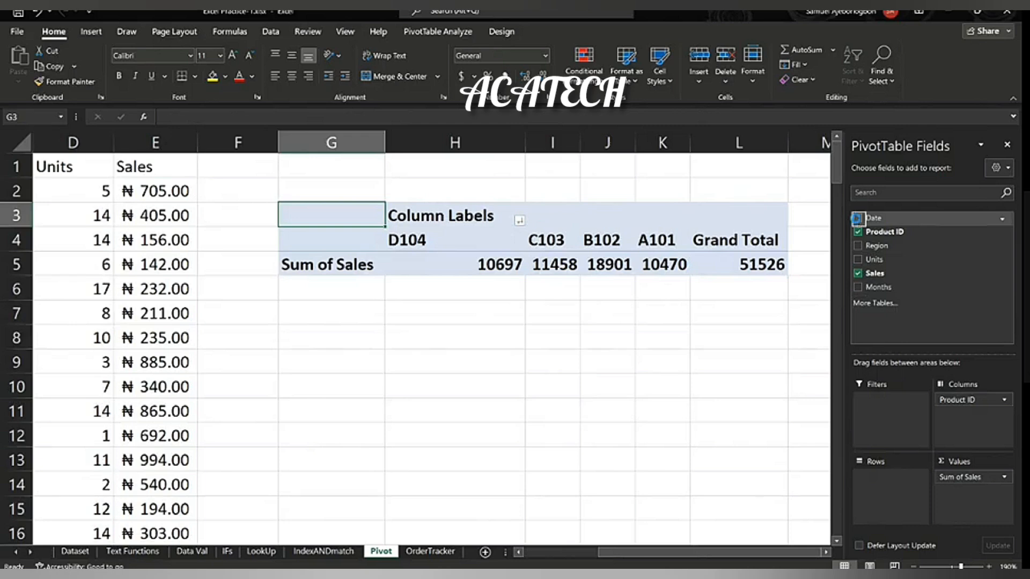
click(859, 288)
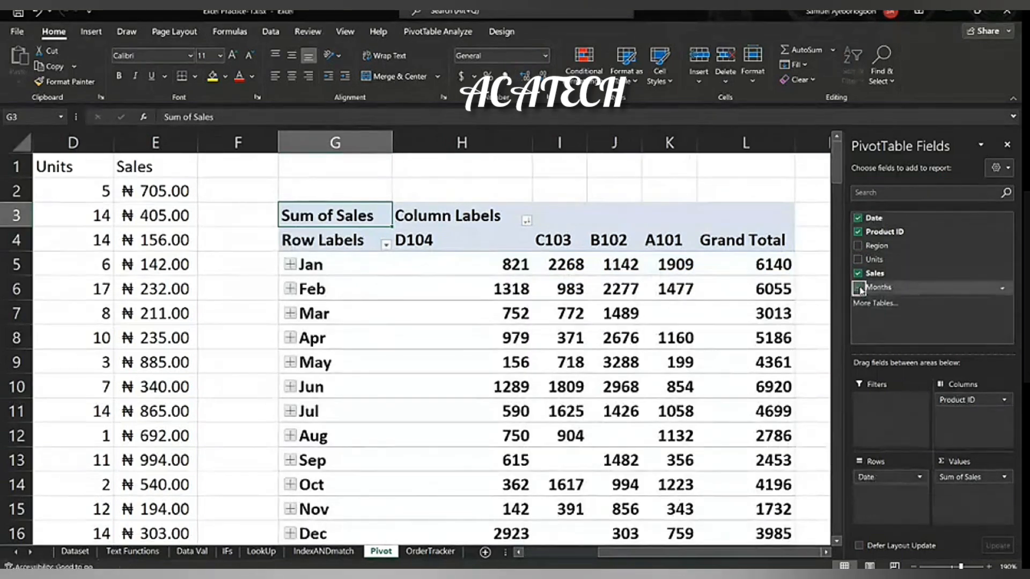
Group the pivot table's date rows by Days, Months and Quarters, keeping the automatic start and end dates.
scroll(588, 356, down, 5)
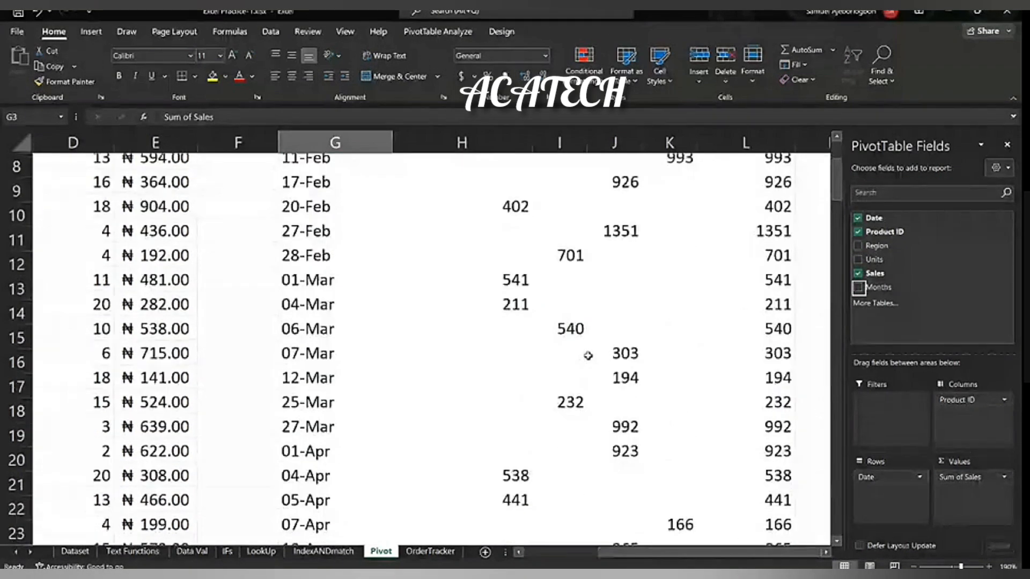
scroll(588, 356, down, 20)
scroll(588, 356, up, 9)
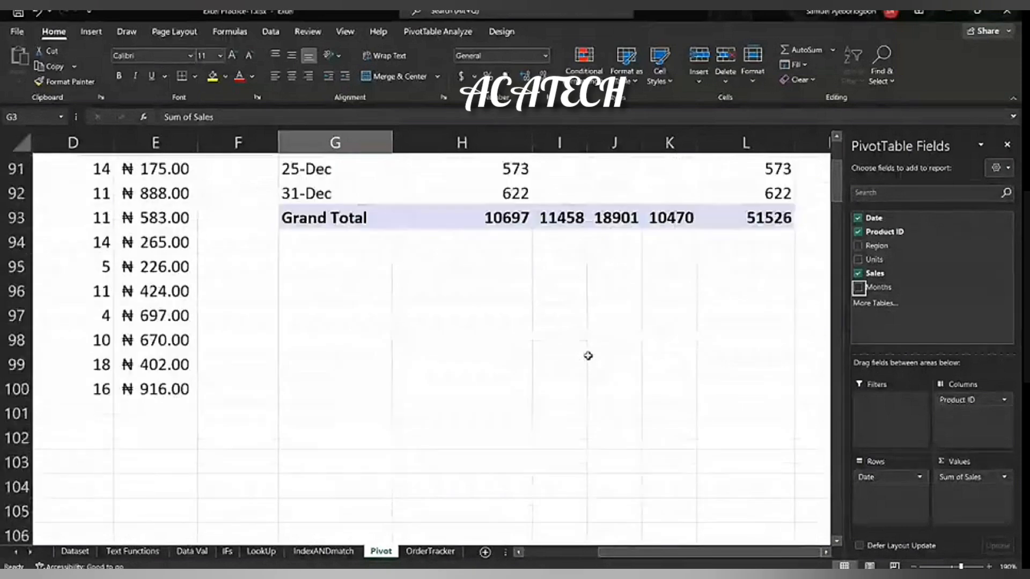
scroll(588, 356, up, 20)
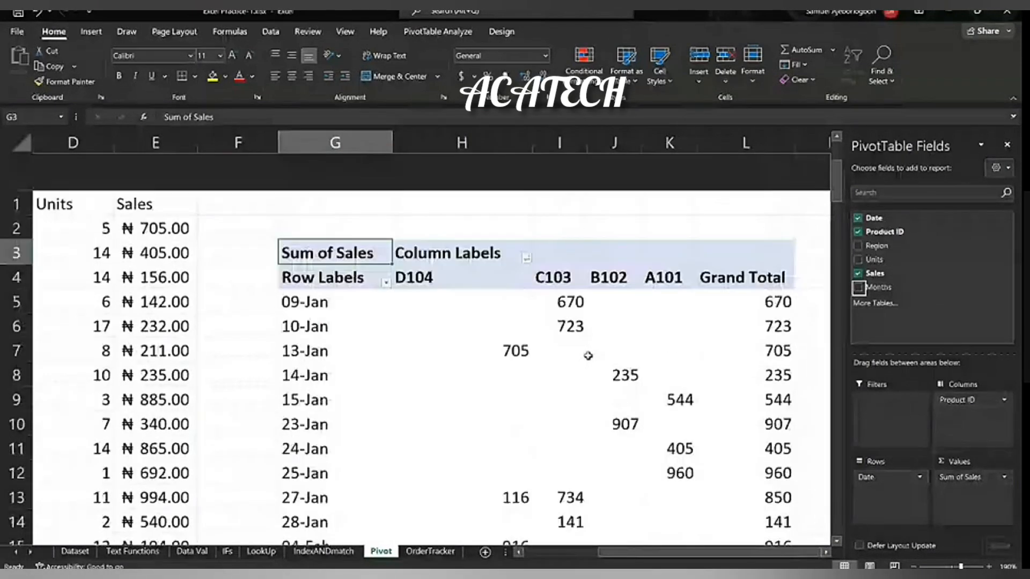
scroll(588, 356, down, 1)
scroll(588, 356, up, 1)
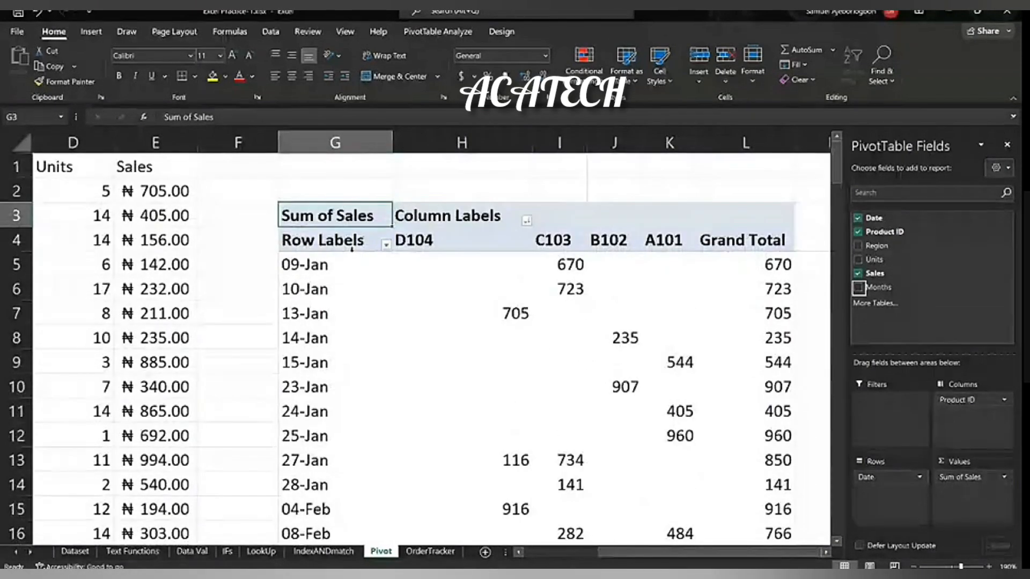
click(328, 315)
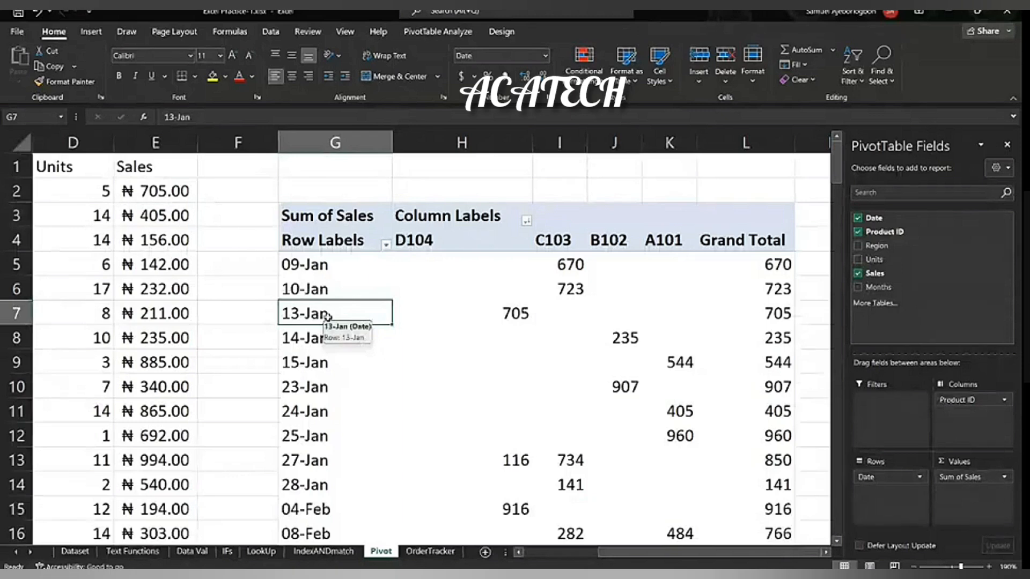
right_click(328, 315)
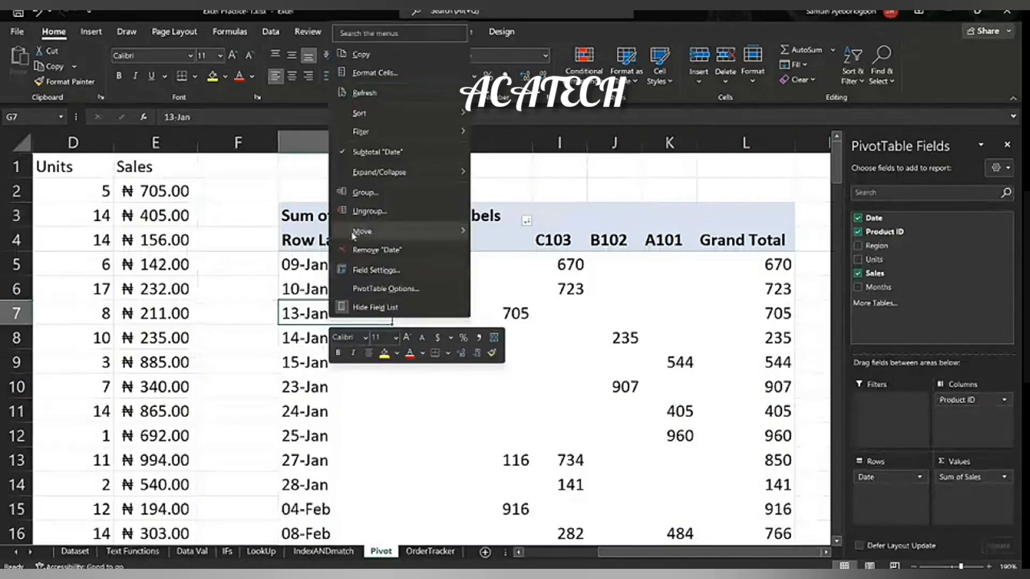
click(346, 193)
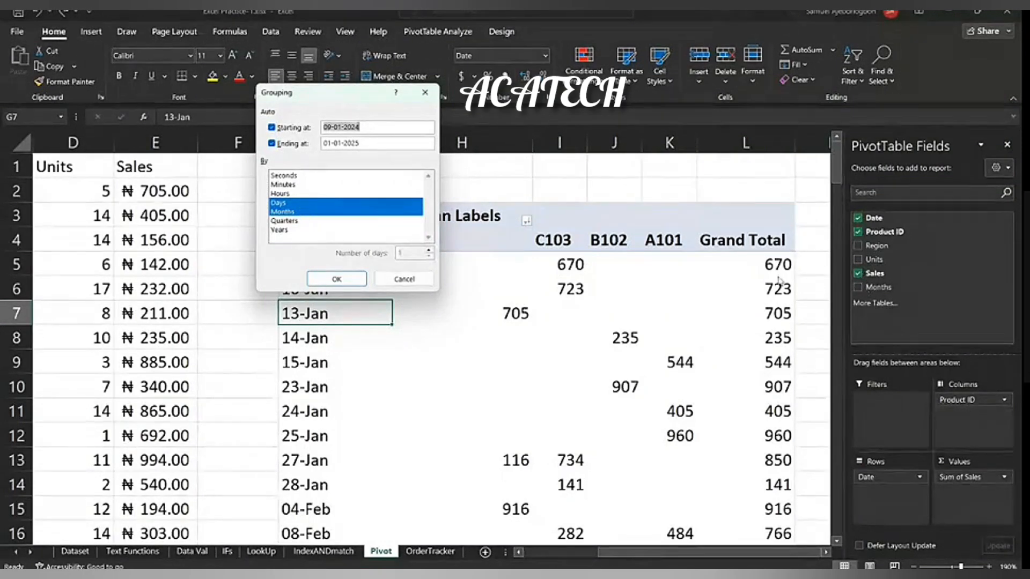
click(287, 221)
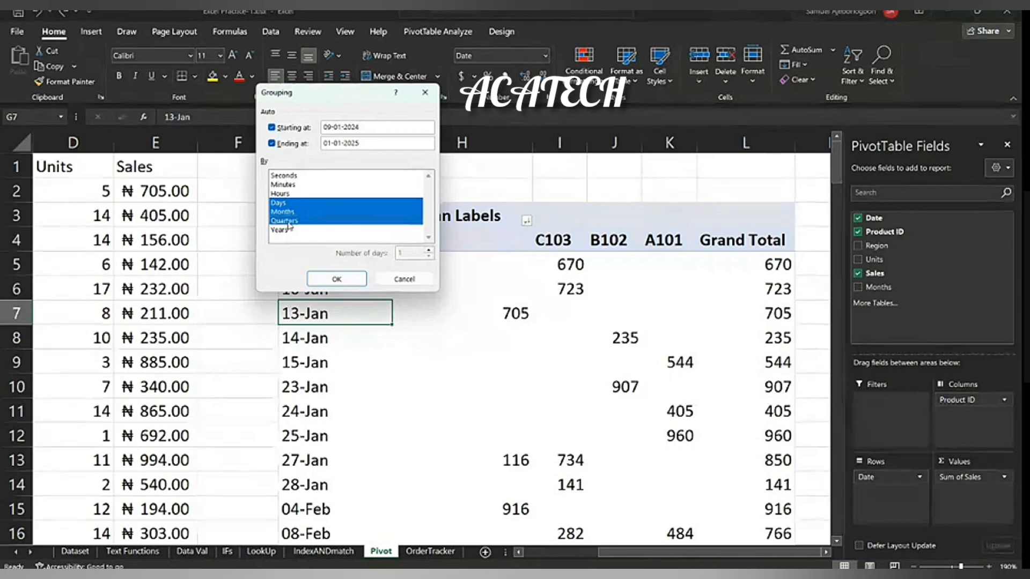
click(361, 279)
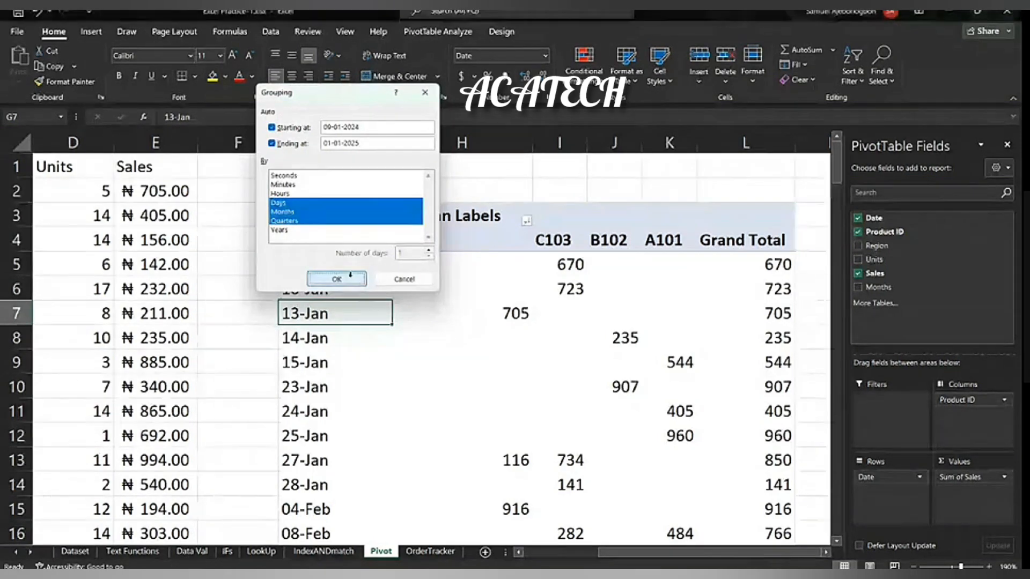
mouse_move(474, 368)
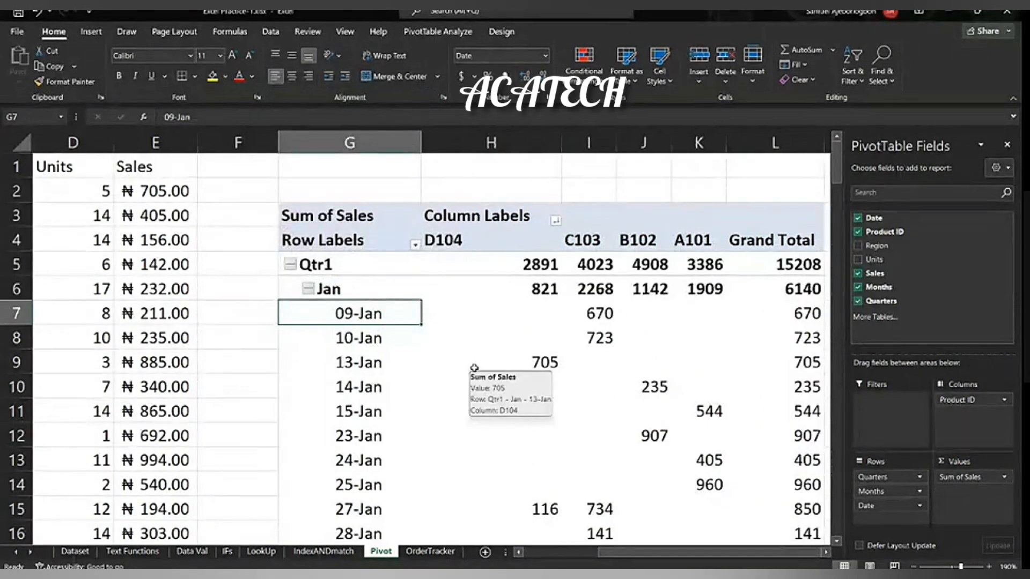
Remove the Date and Months fields so that the rows break product sales down by quarter only.
scroll(474, 368, left, 1)
scroll(474, 368, right, 3)
scroll(474, 368, left, 2)
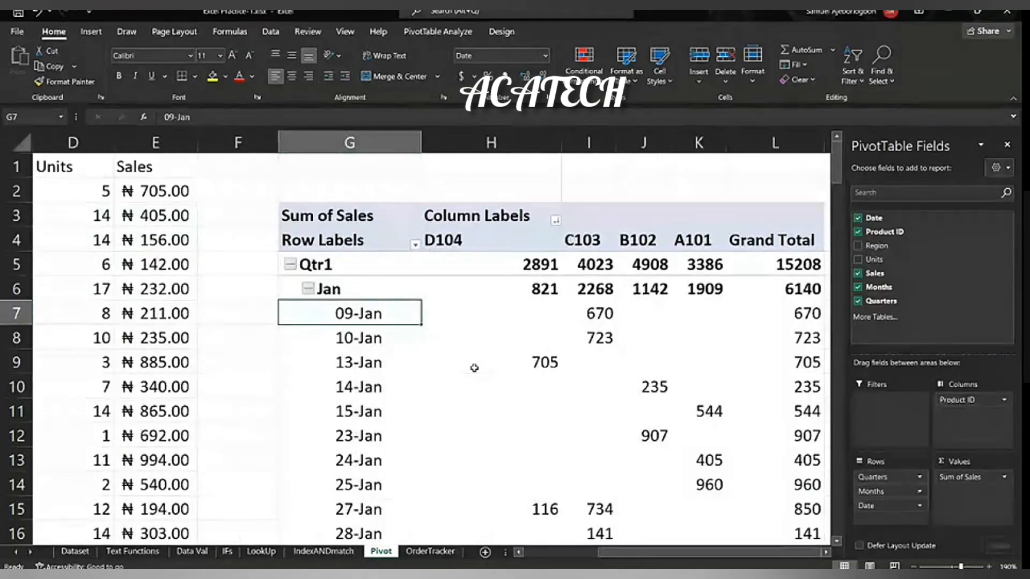
click(859, 218)
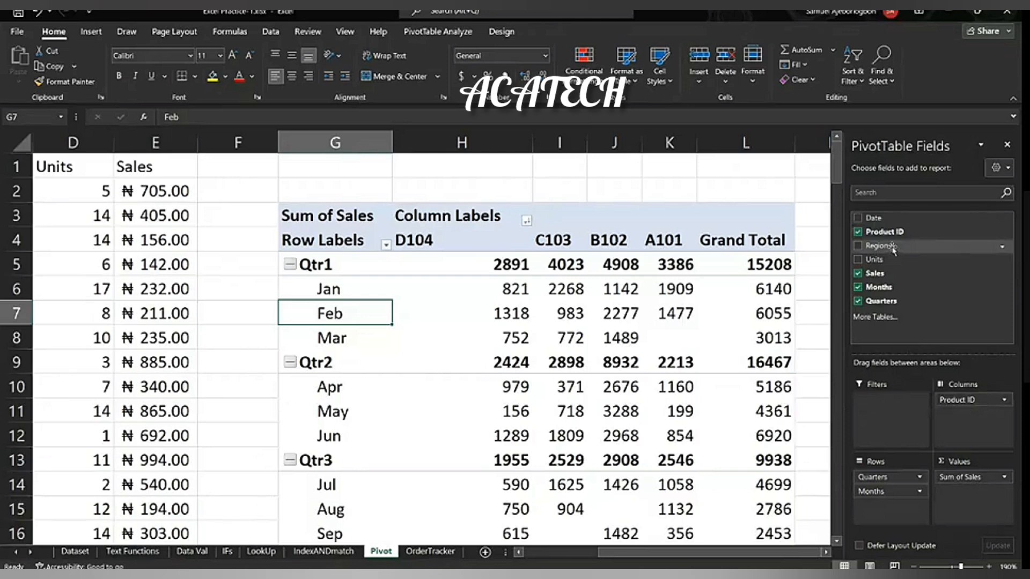
click(858, 288)
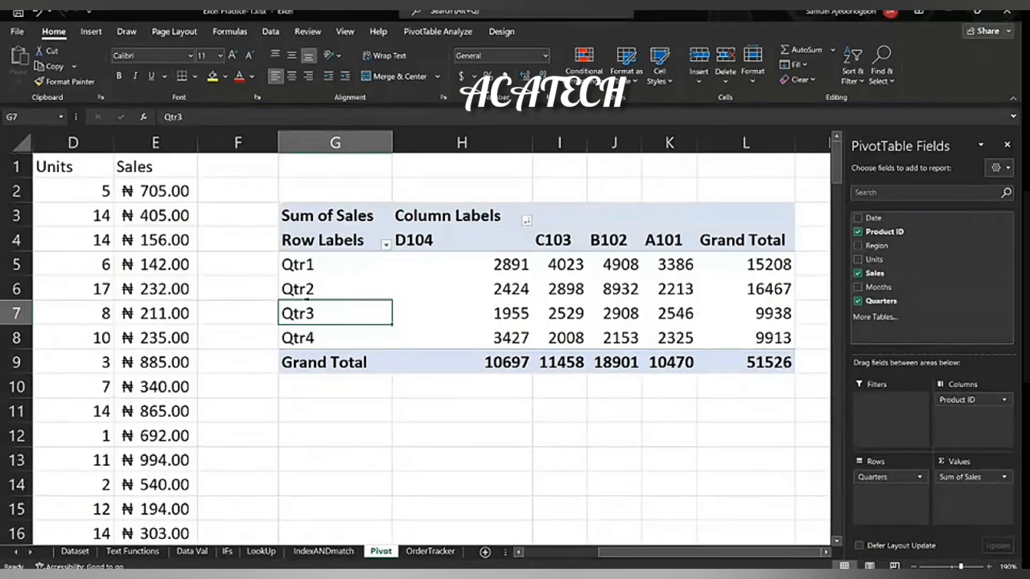
mouse_move(523, 256)
mouse_move(424, 312)
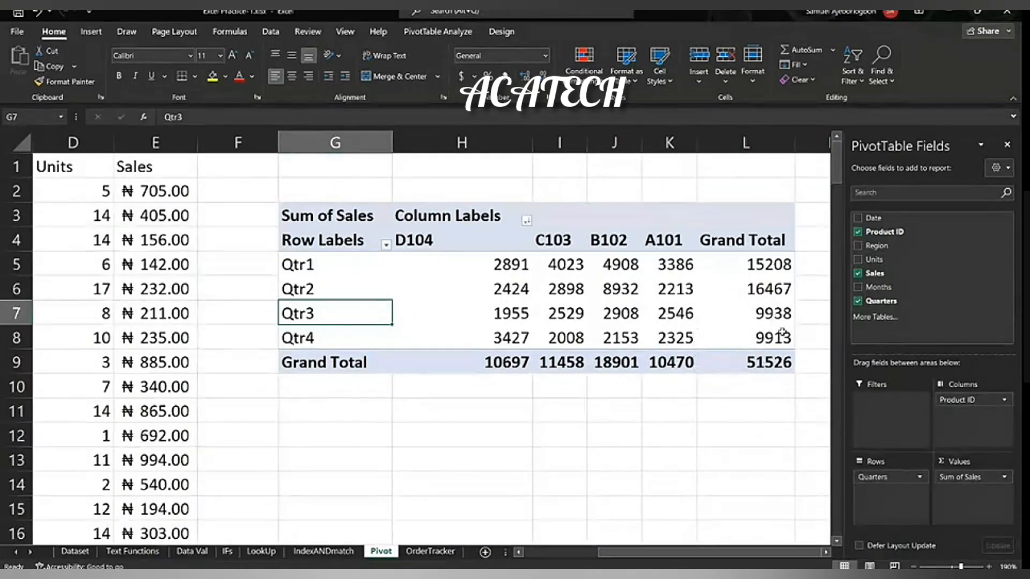
mouse_move(782, 332)
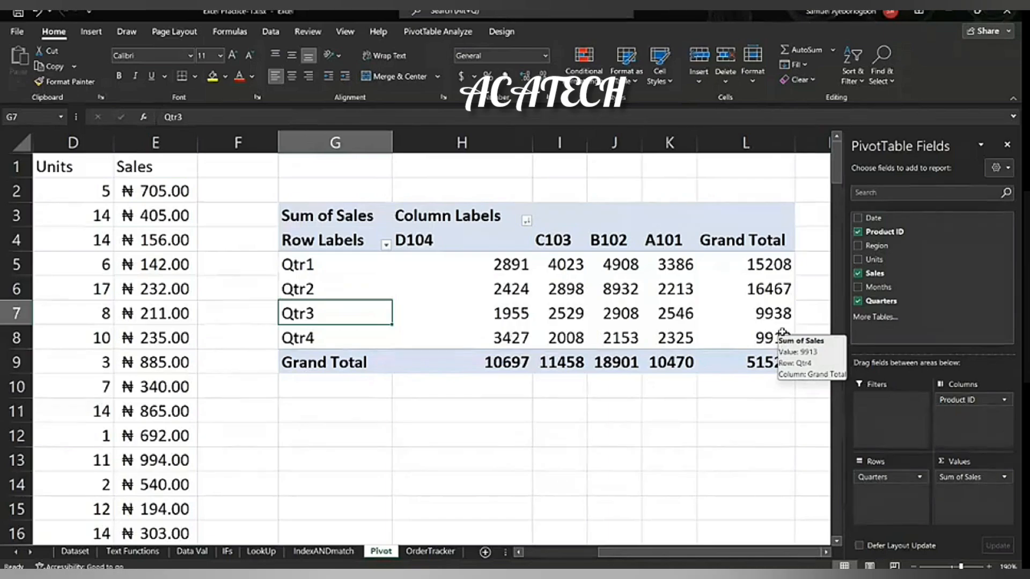